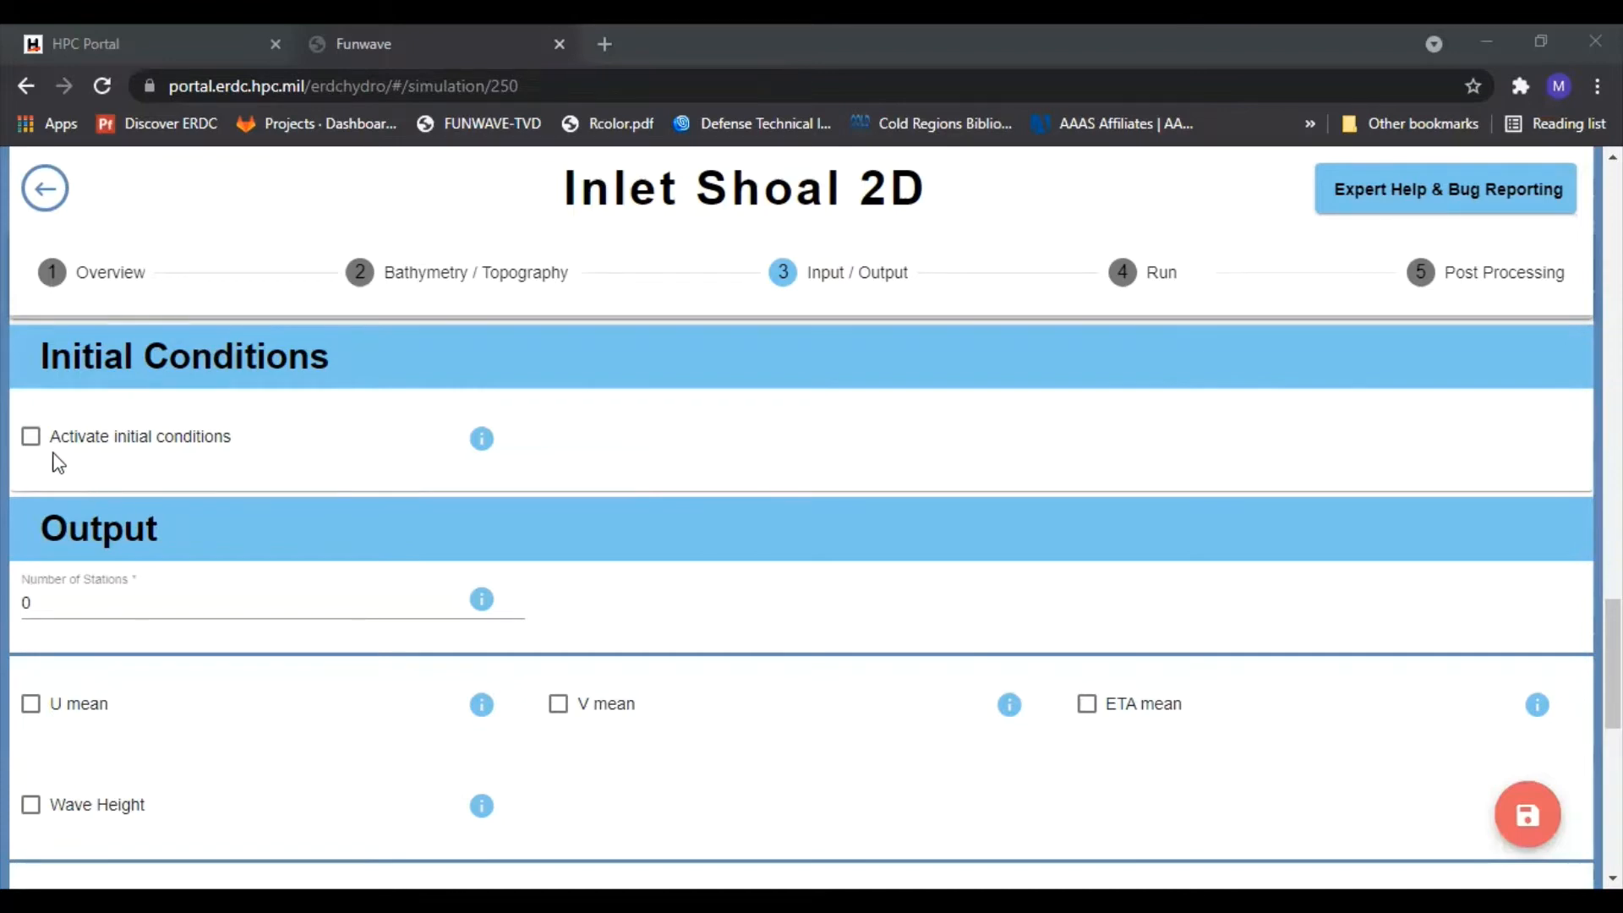
# - Activate the initial conditions and look up their parameters on the Hot Start page of the FUNWAVE documentation
pyautogui.click(31, 437)
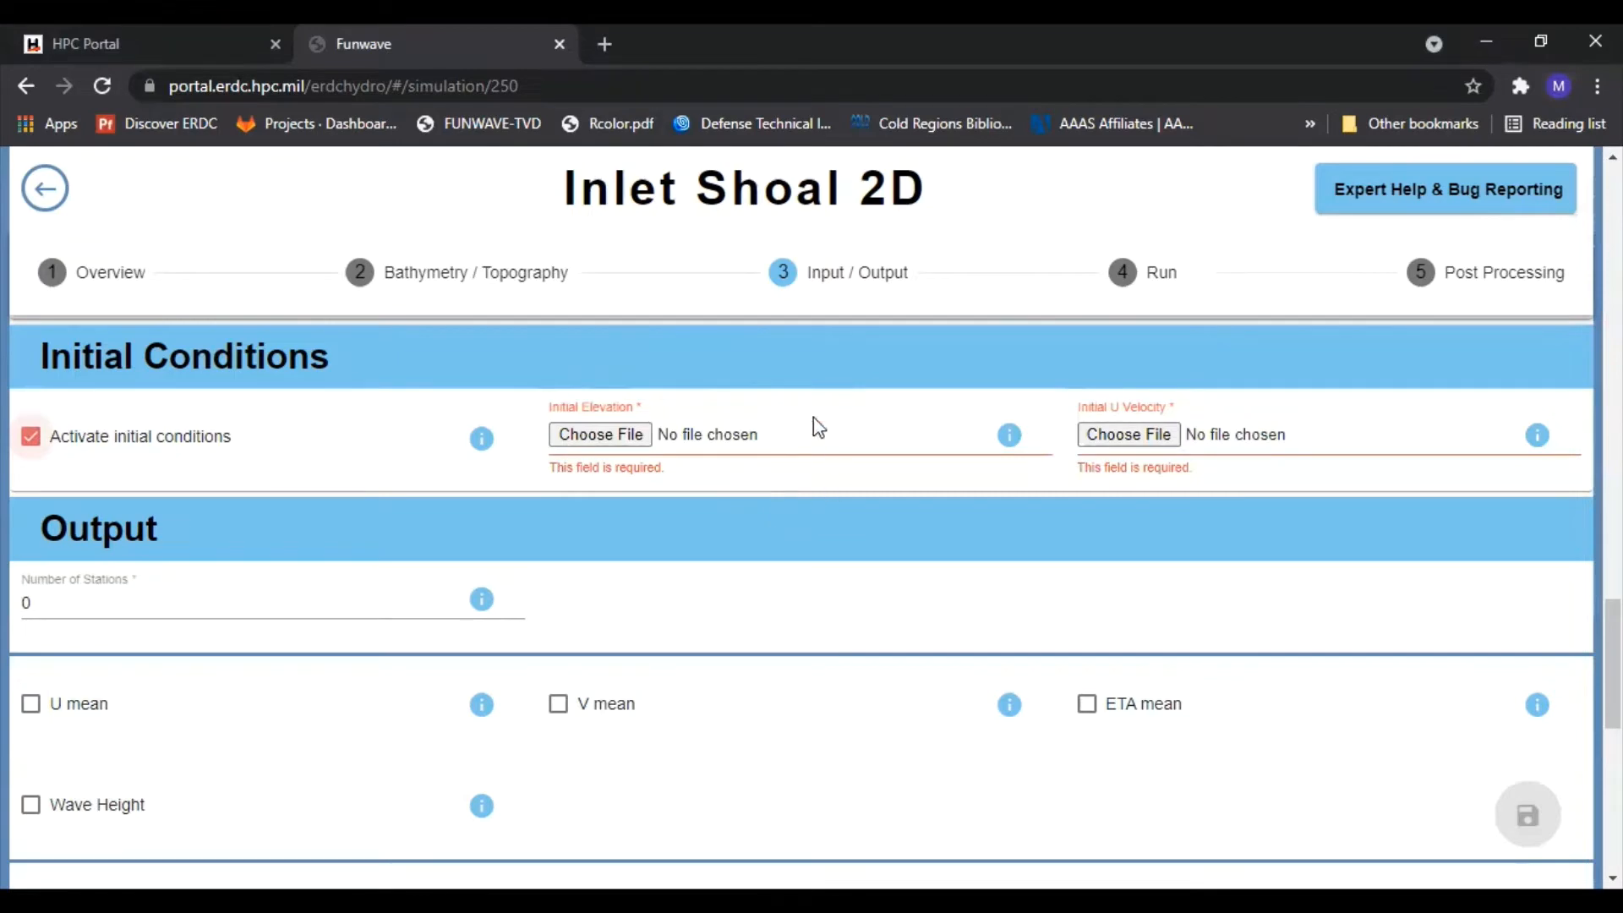
pyautogui.moveTo(1007, 441)
pyautogui.click(482, 441)
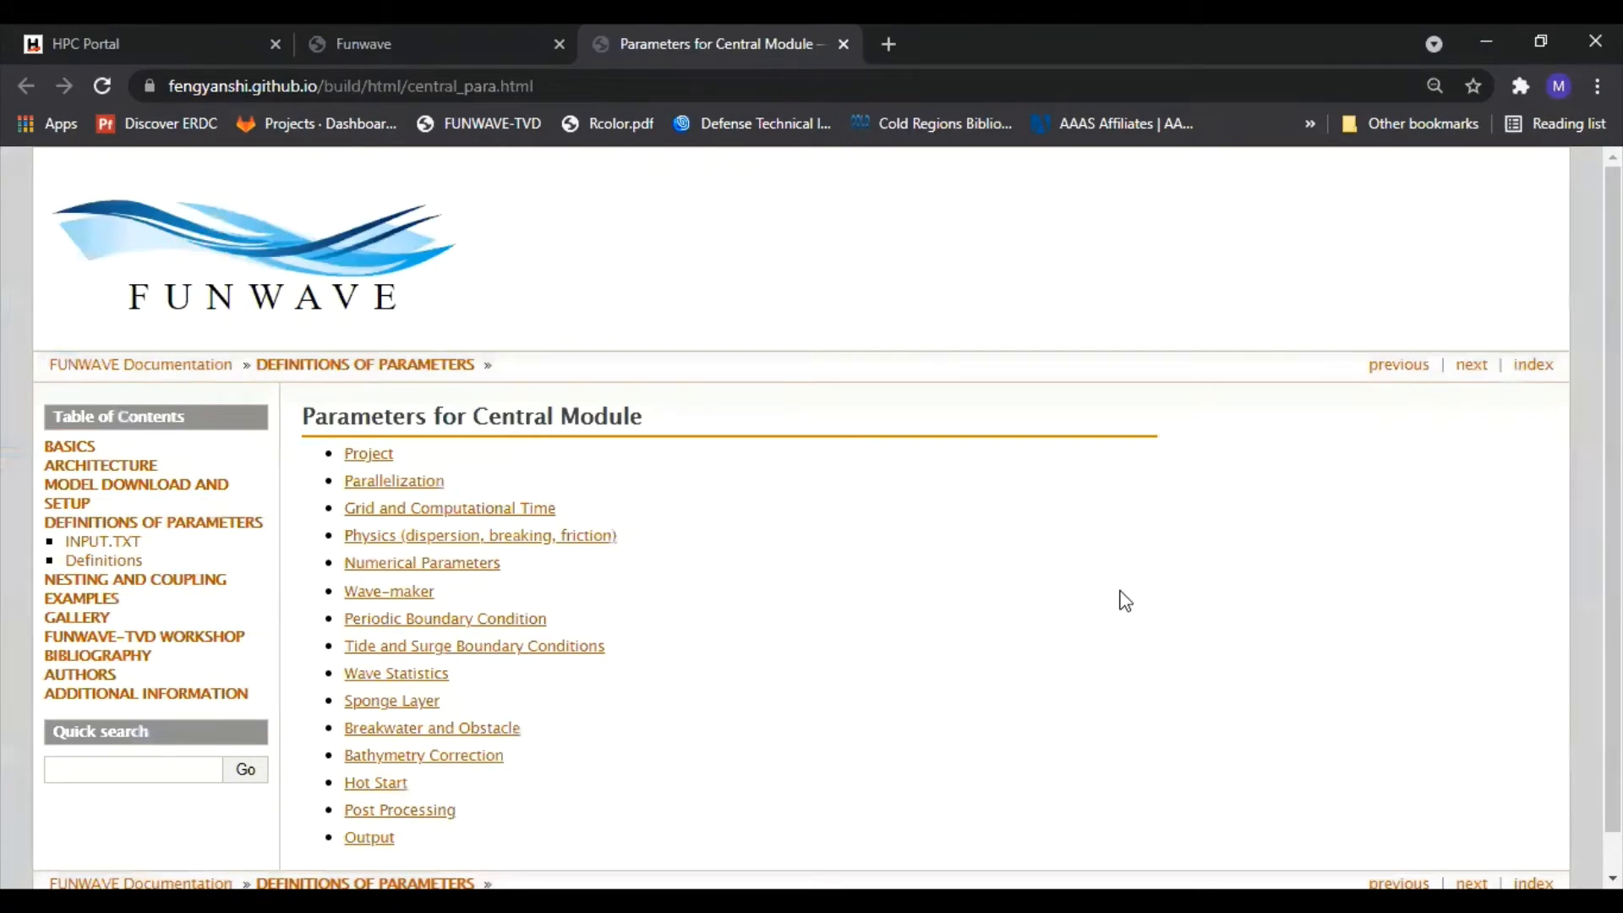
pyautogui.scroll(-1, 1125, 600)
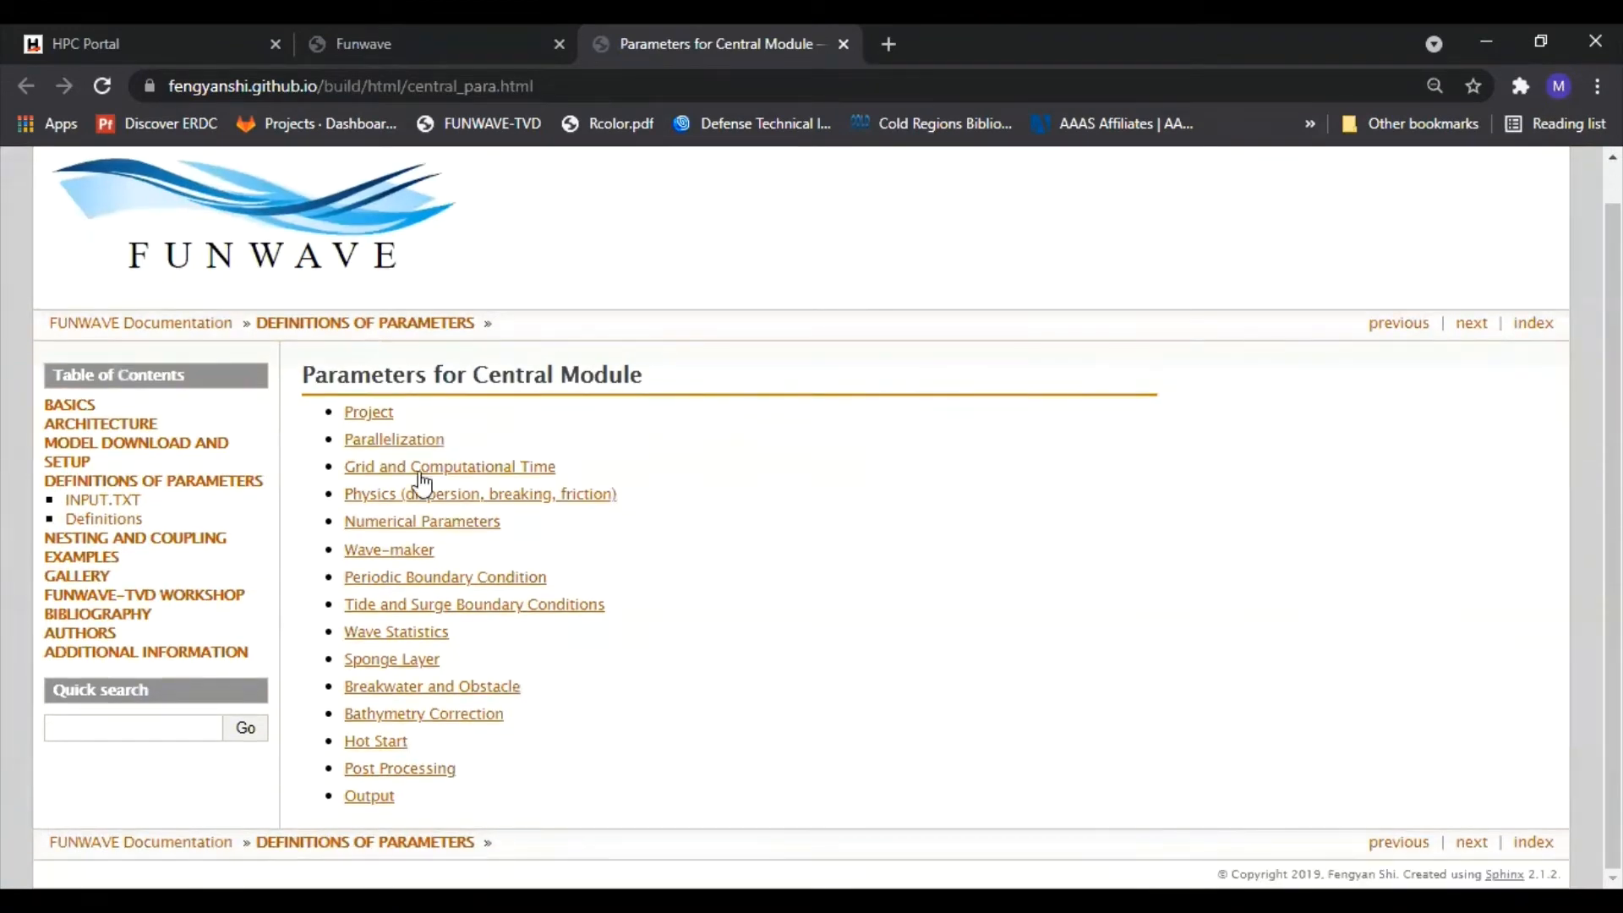
pyautogui.click(393, 743)
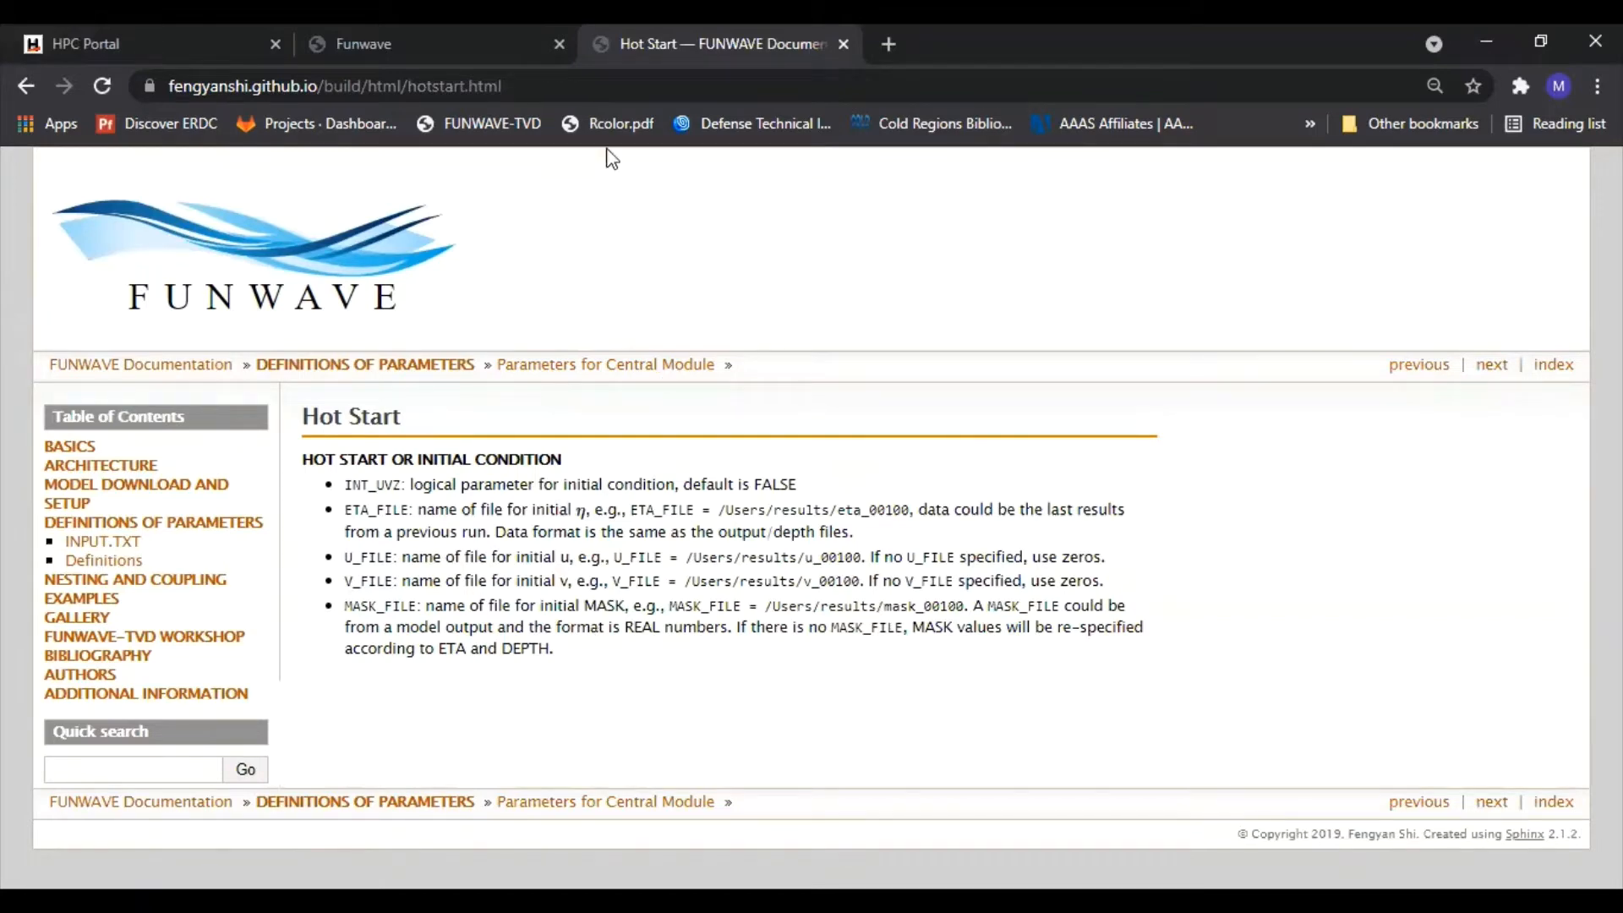
# - Return to the Inlet Shoal 2D simulation and deactivate the initial conditions
pyautogui.click(437, 34)
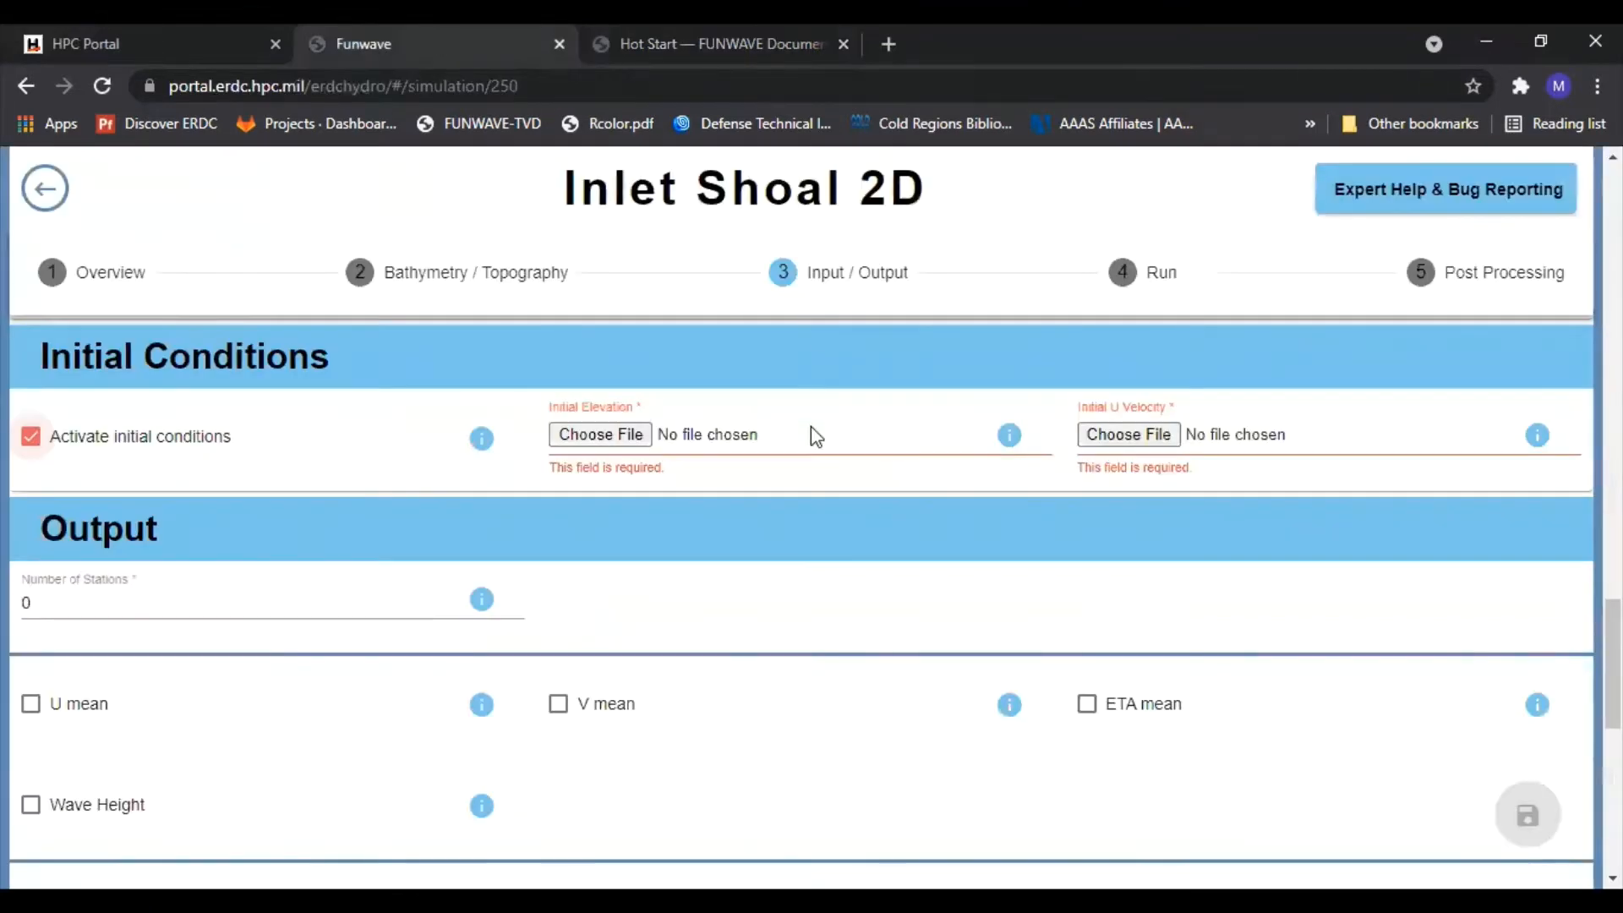
pyautogui.click(34, 440)
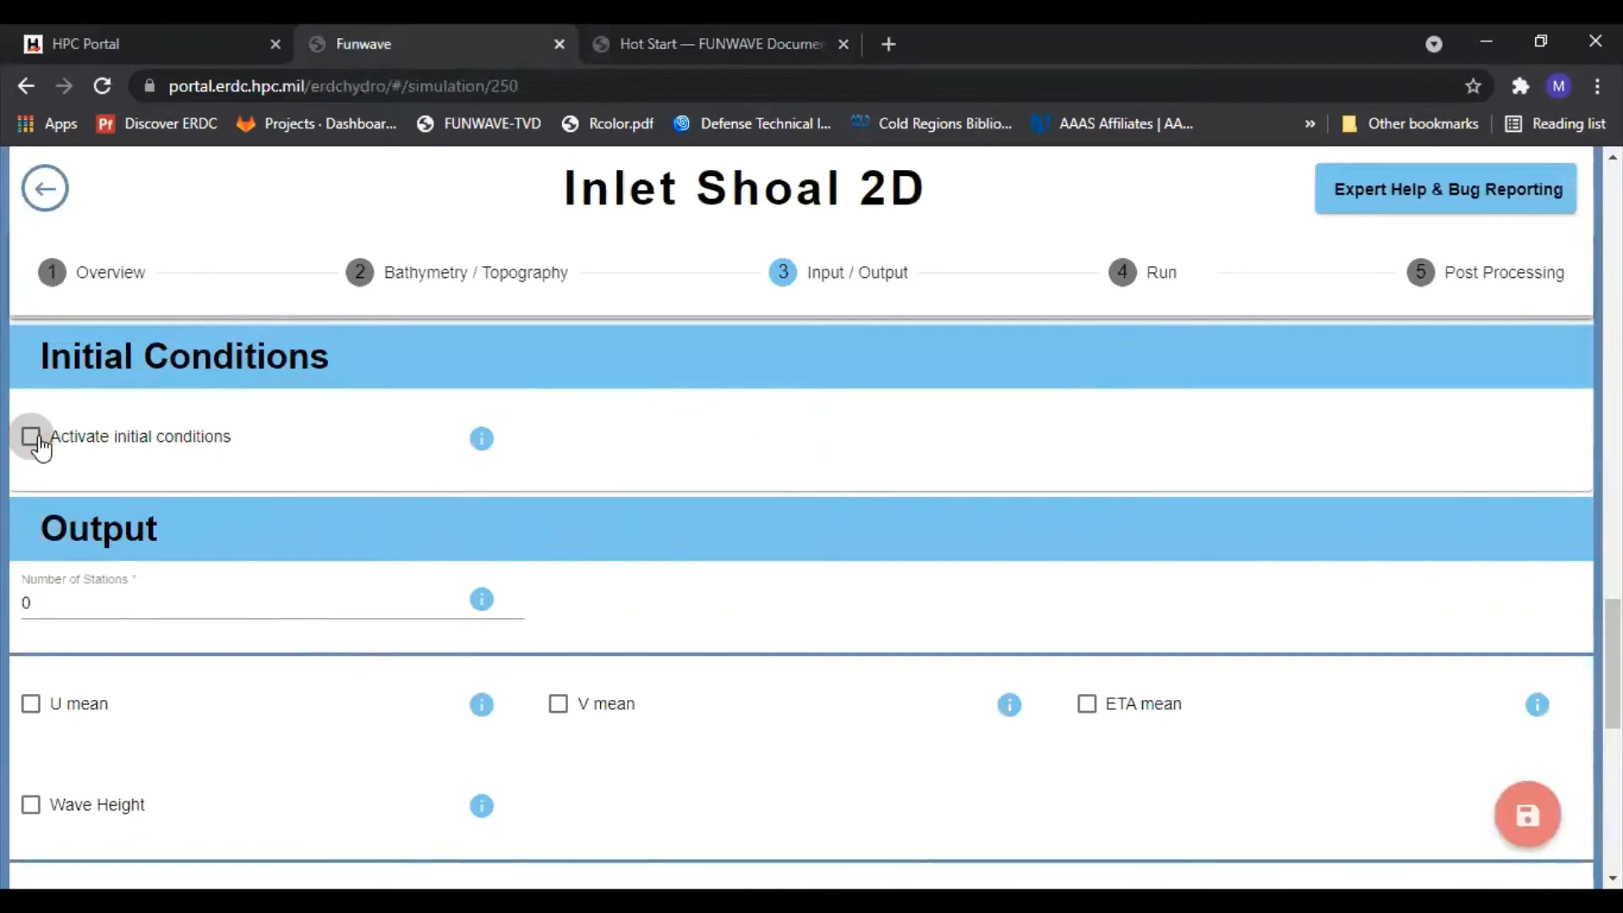
# - Examine the available variables and the format setting in the Output section, including the description of the MASK option
pyautogui.scroll(-2, 885, 592)
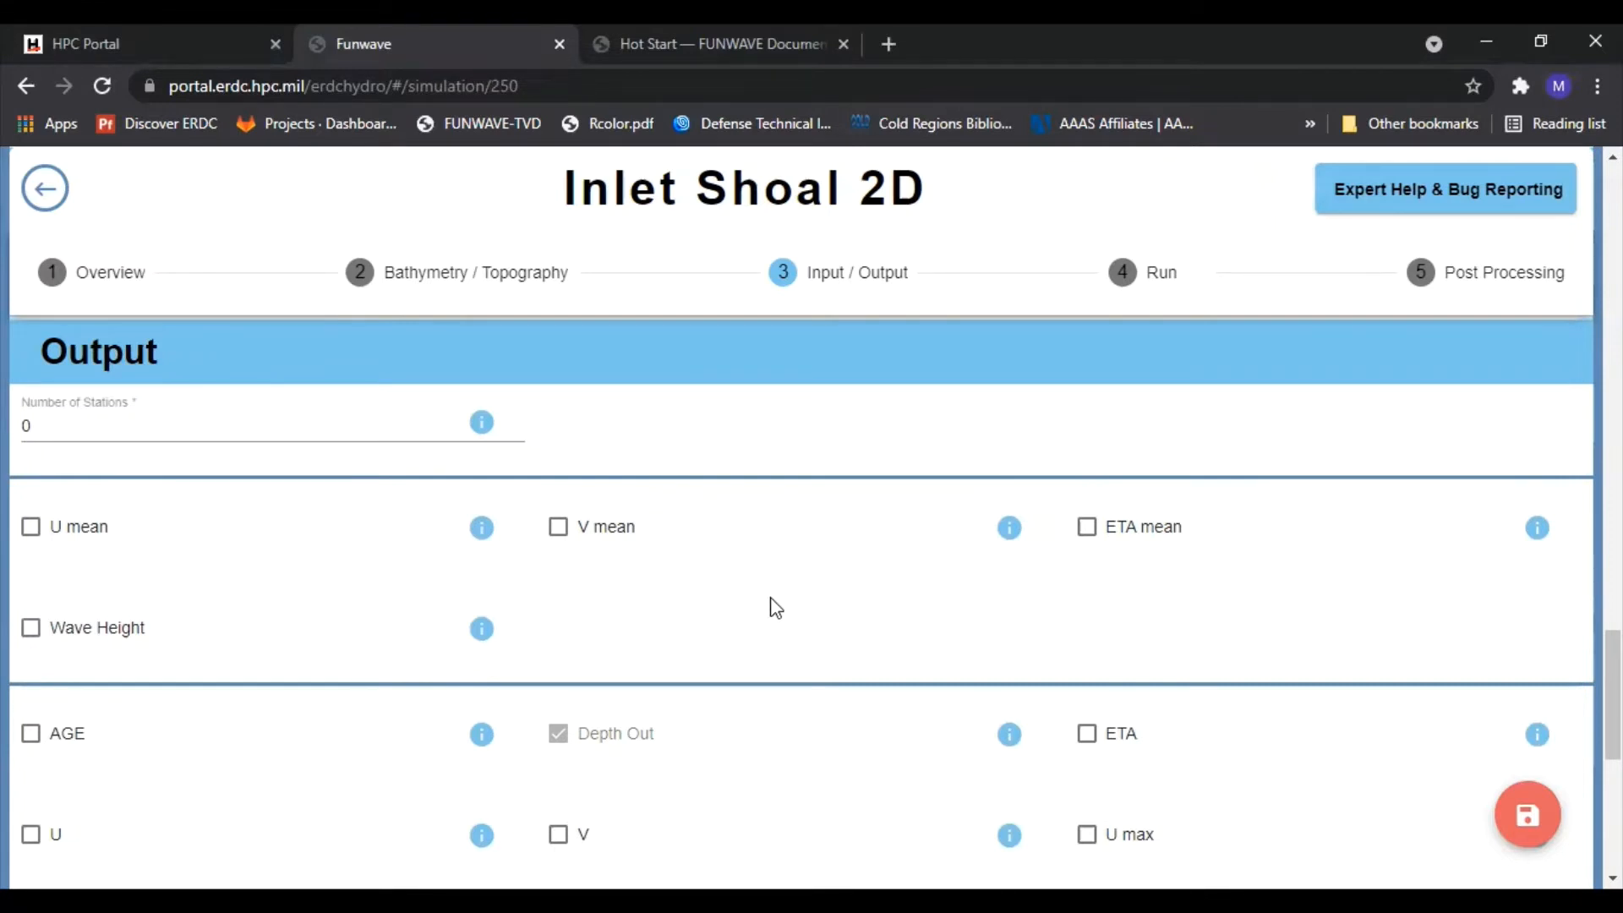
pyautogui.scroll(-7, 600, 544)
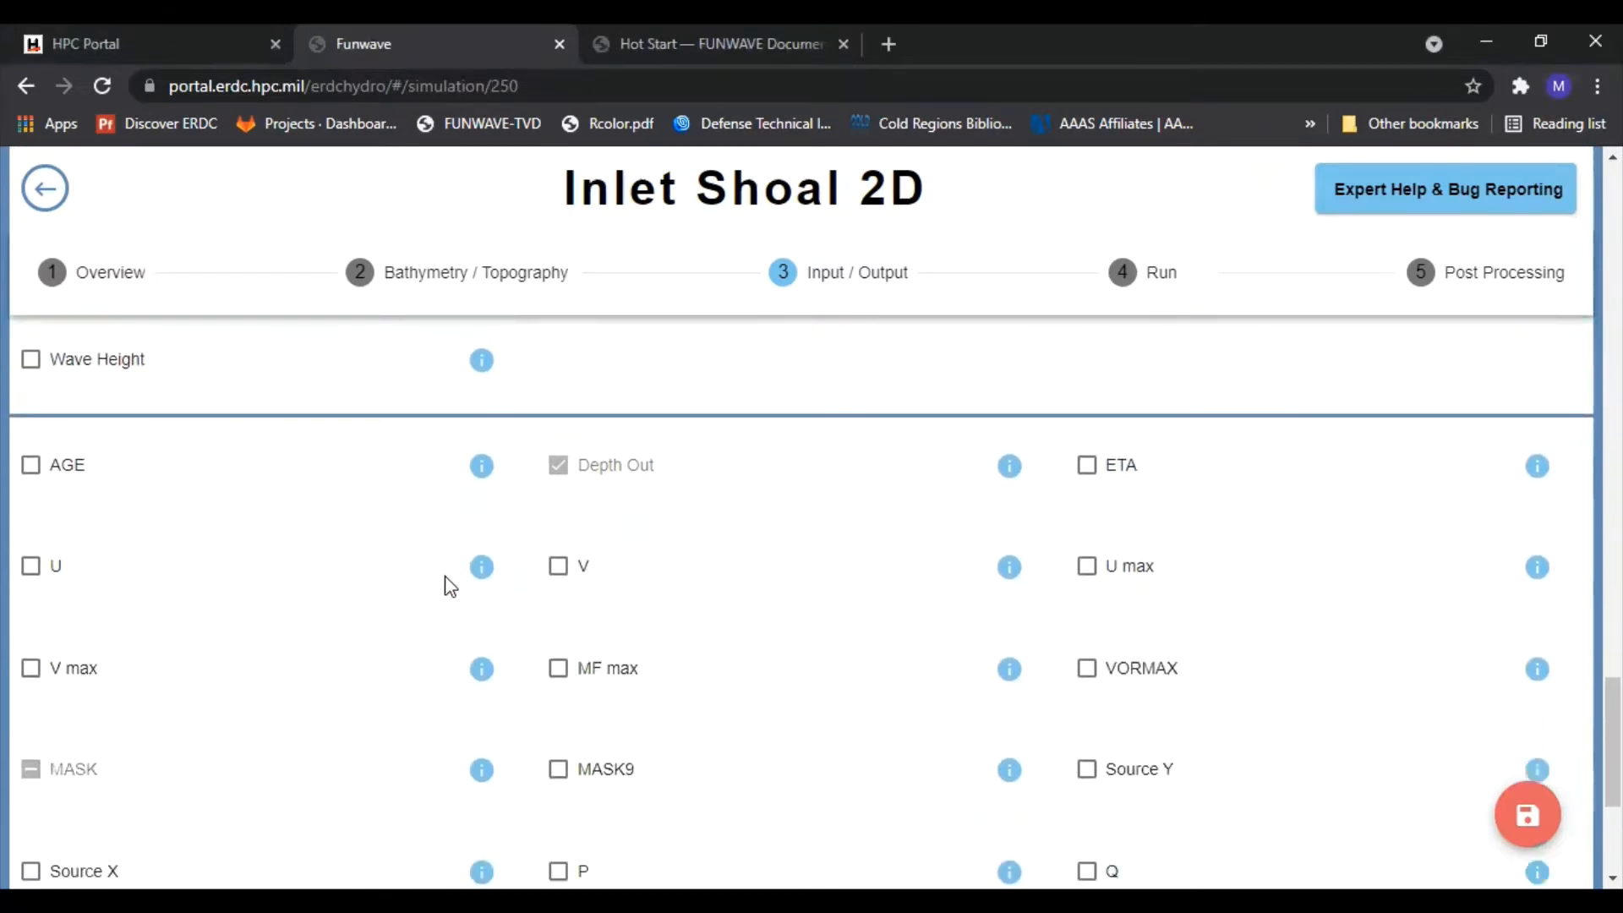
pyautogui.scroll(-1, 643, 605)
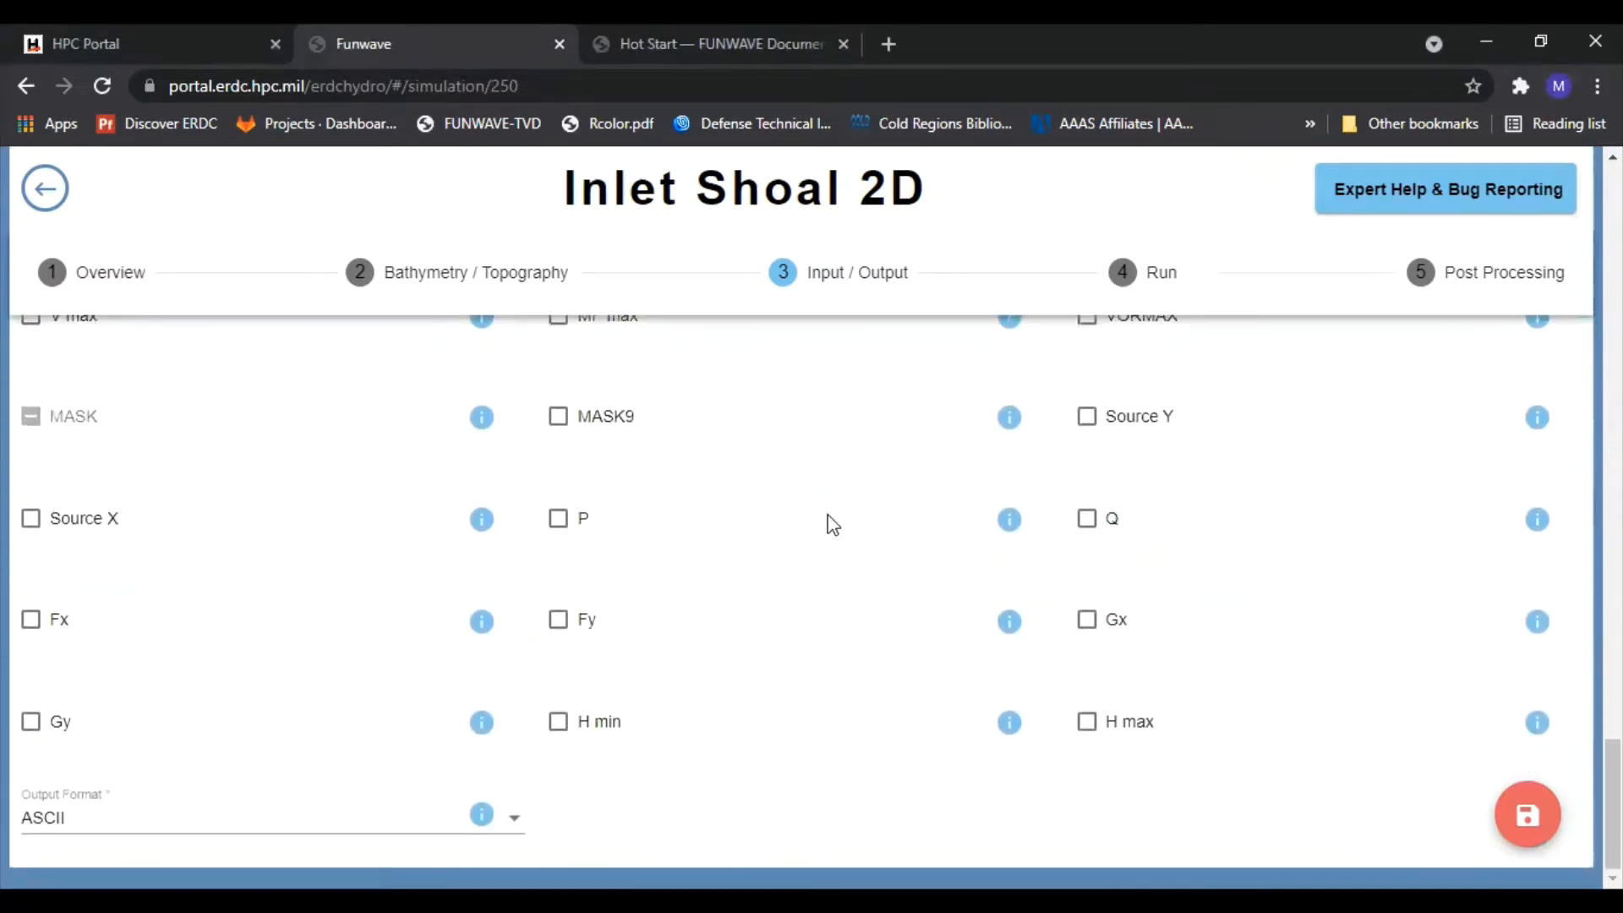
pyautogui.scroll(3, 862, 717)
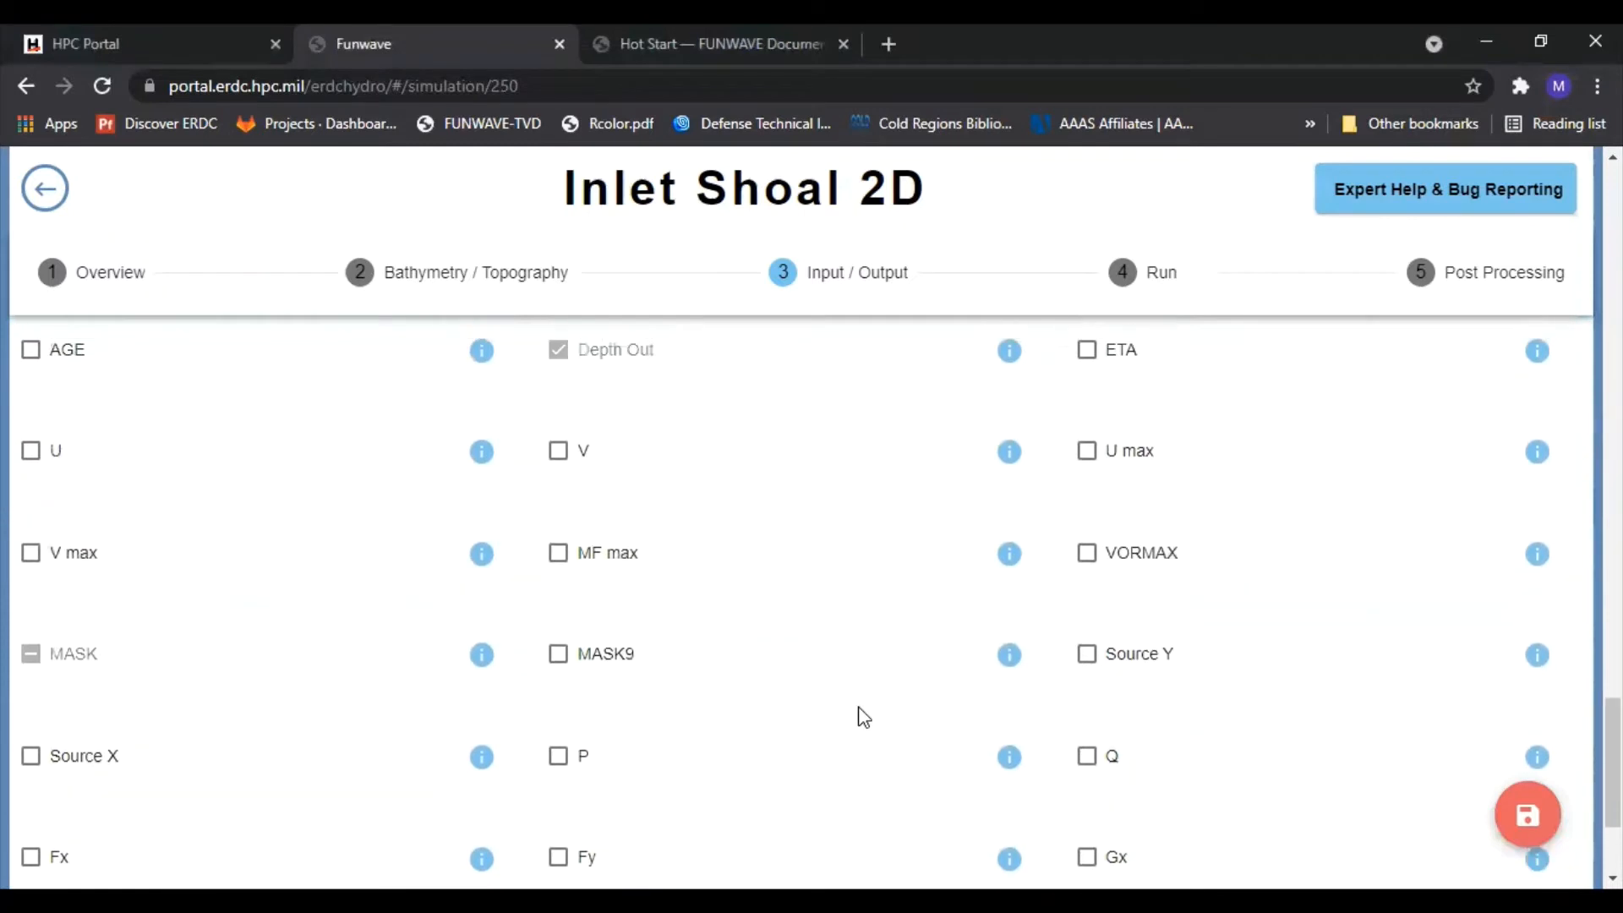
pyautogui.scroll(2, 889, 699)
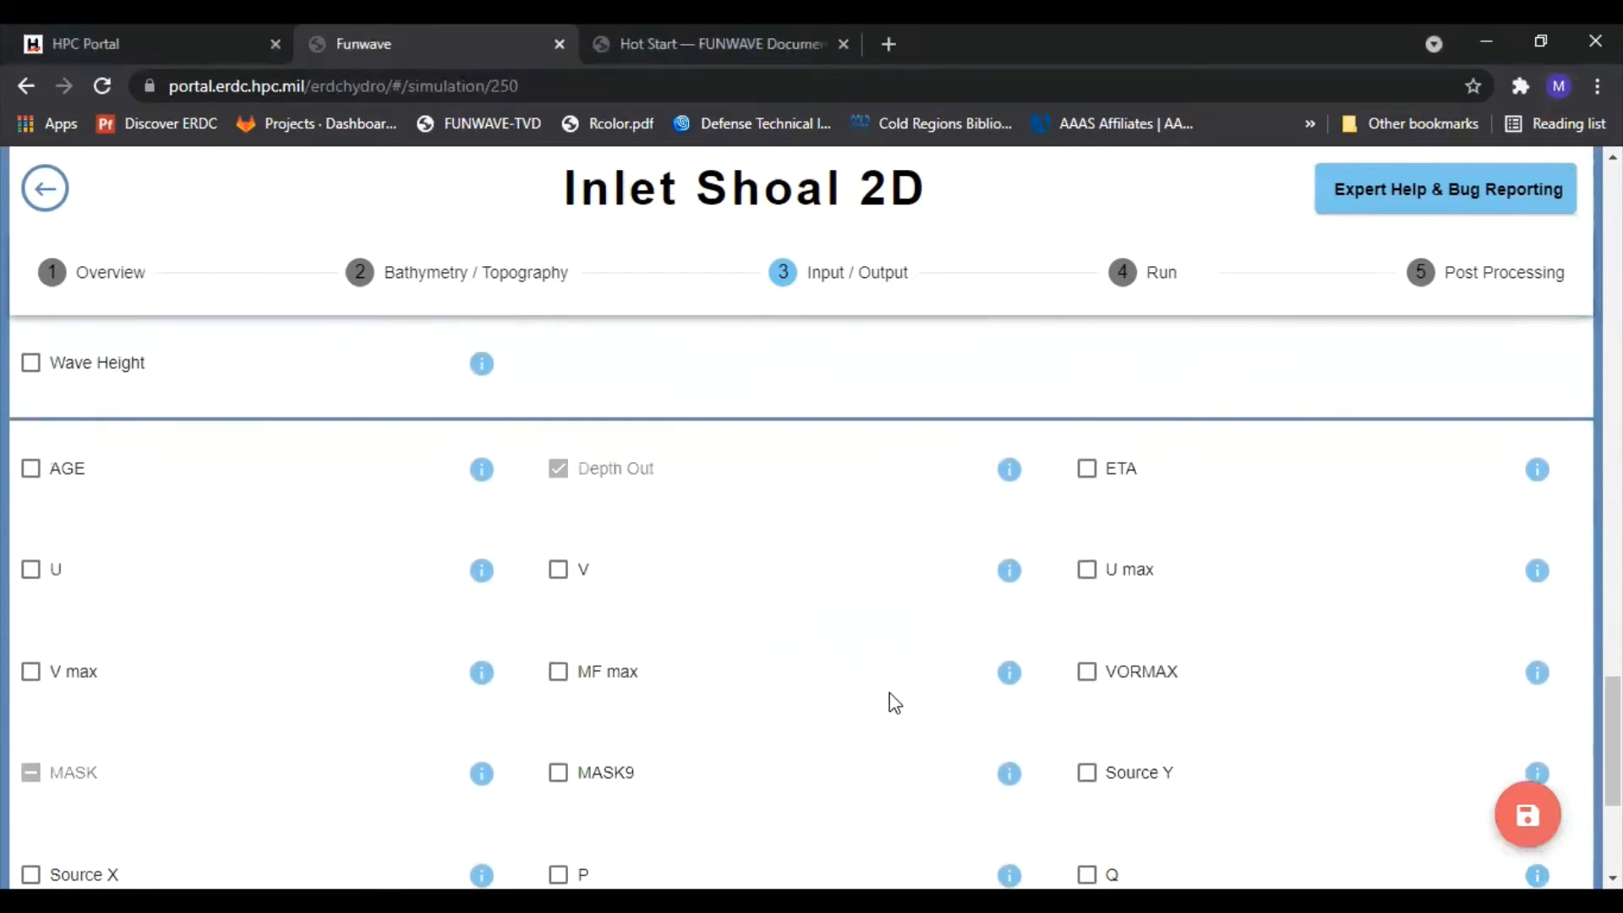
pyautogui.scroll(3, 889, 692)
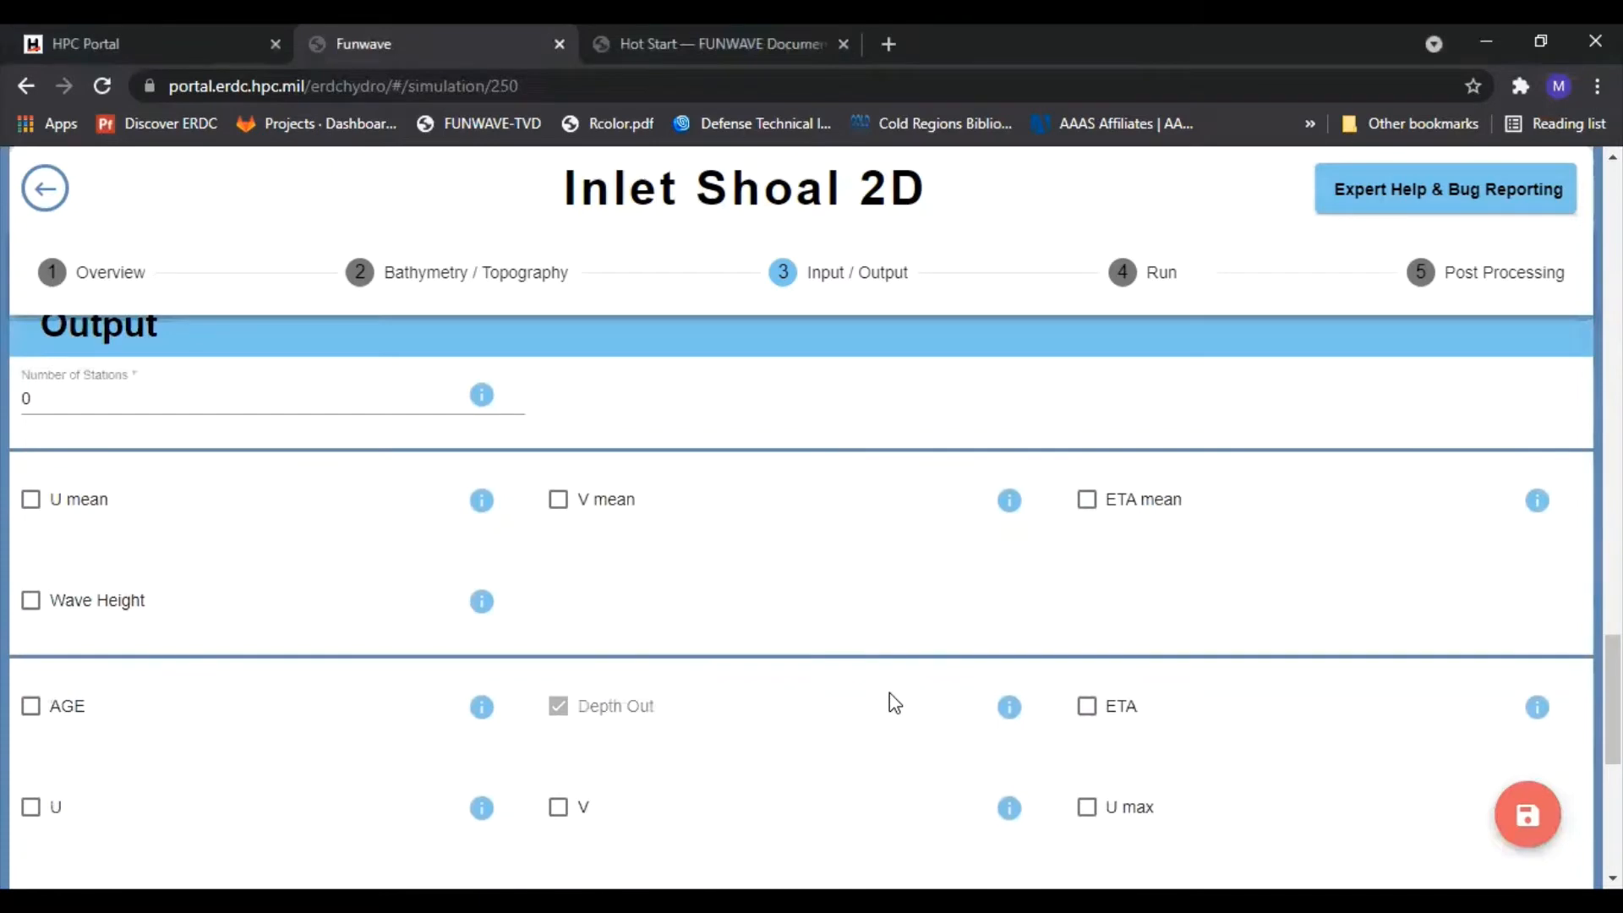
pyautogui.scroll(-2, 889, 692)
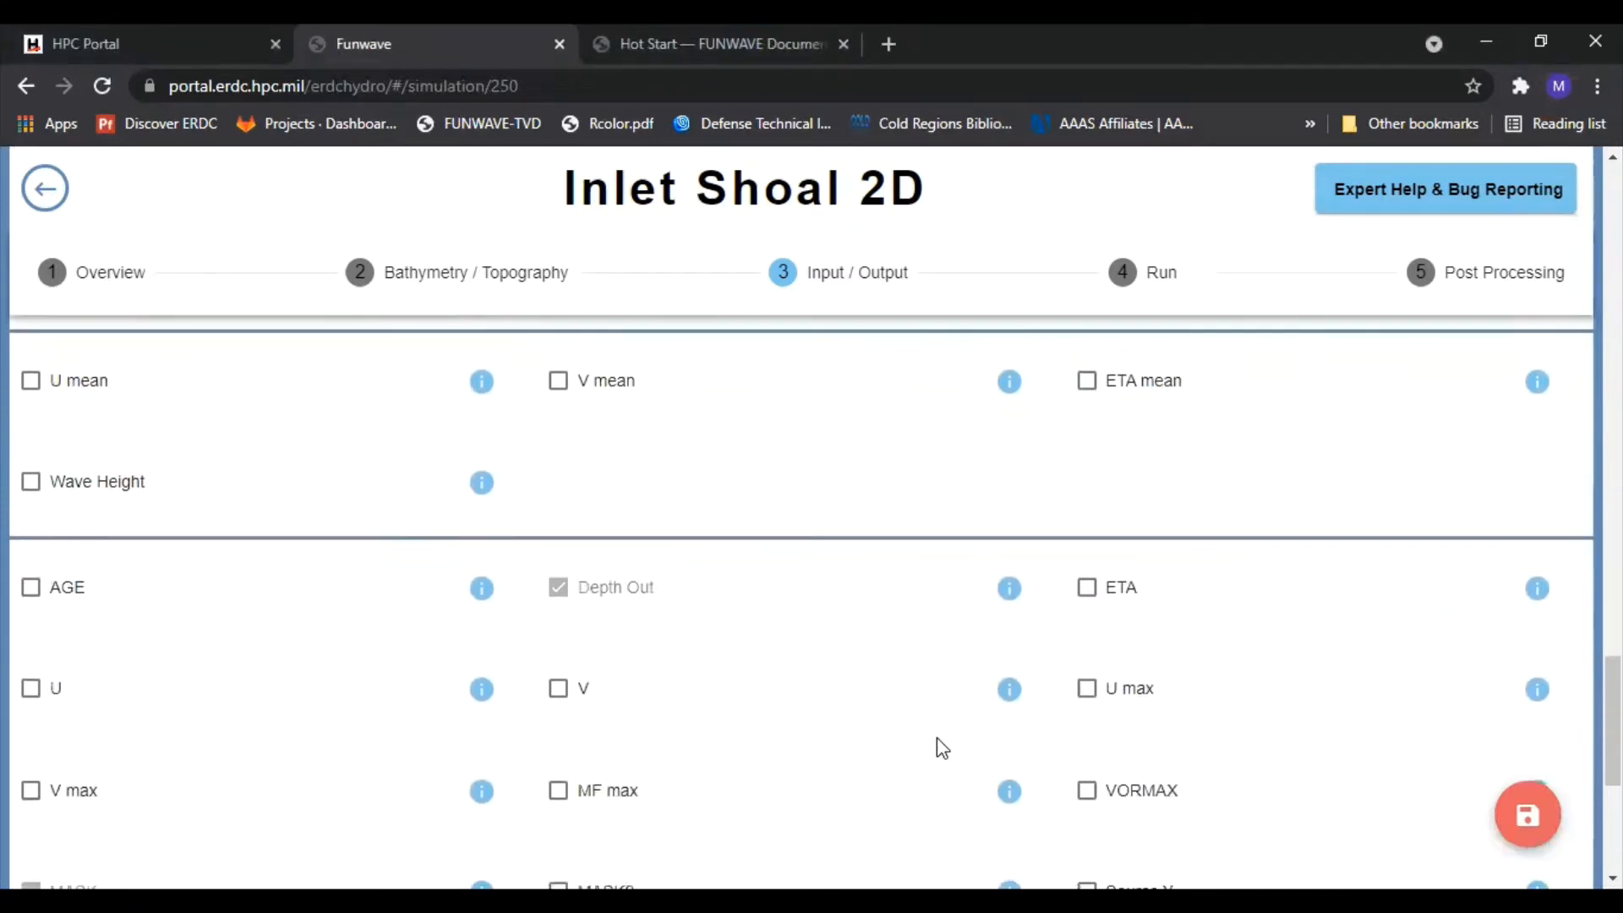
pyautogui.scroll(-3, 811, 681)
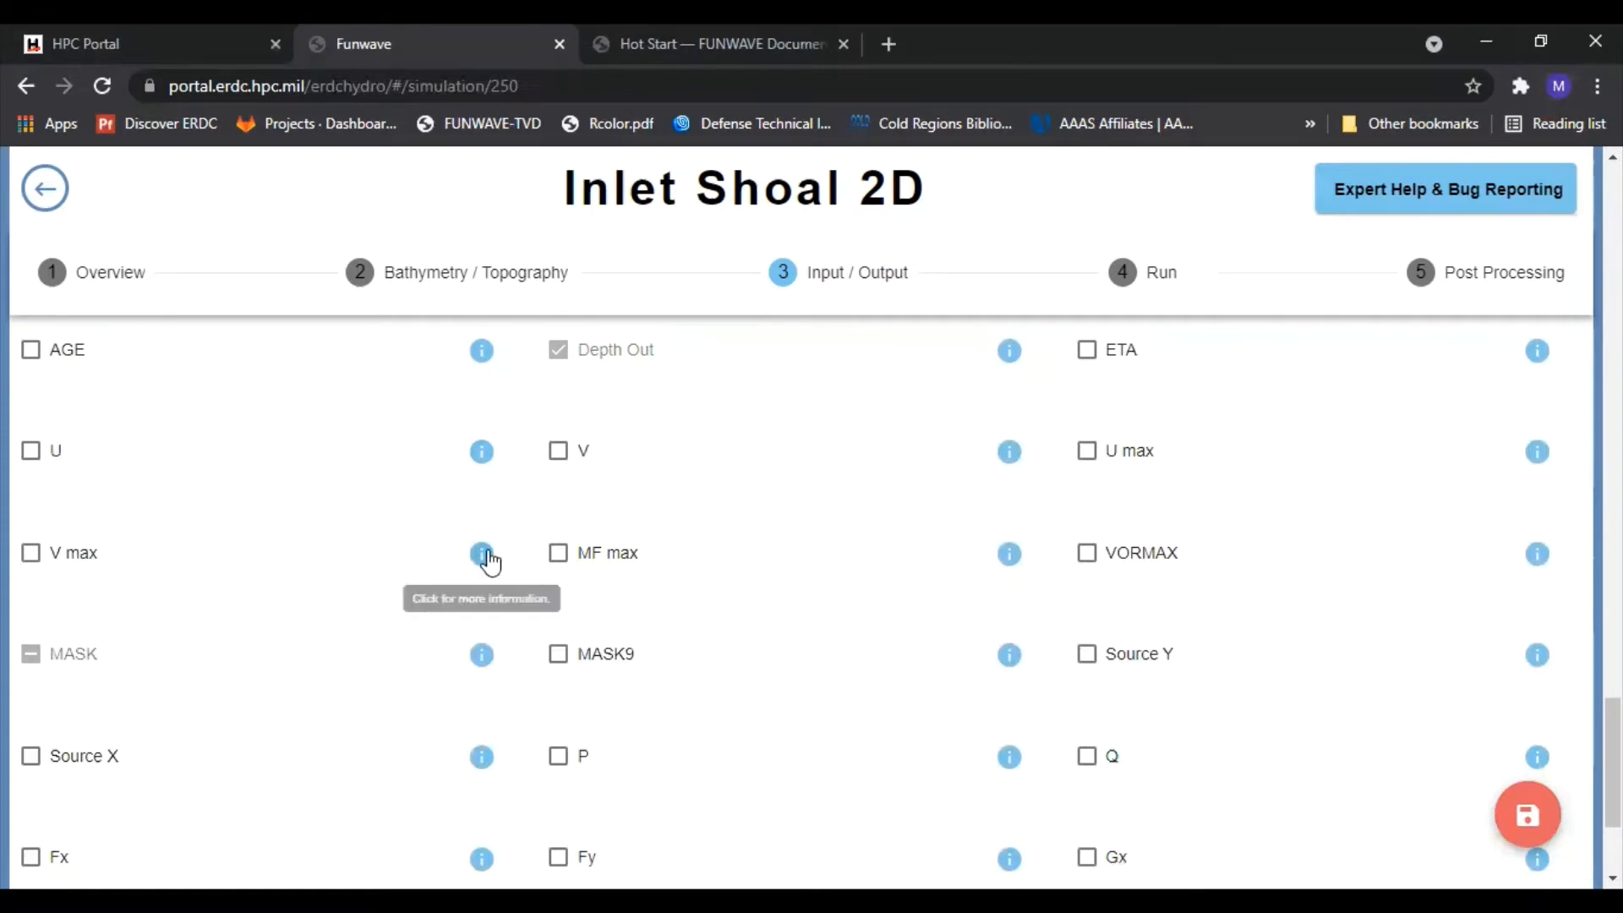
pyautogui.moveTo(491, 659)
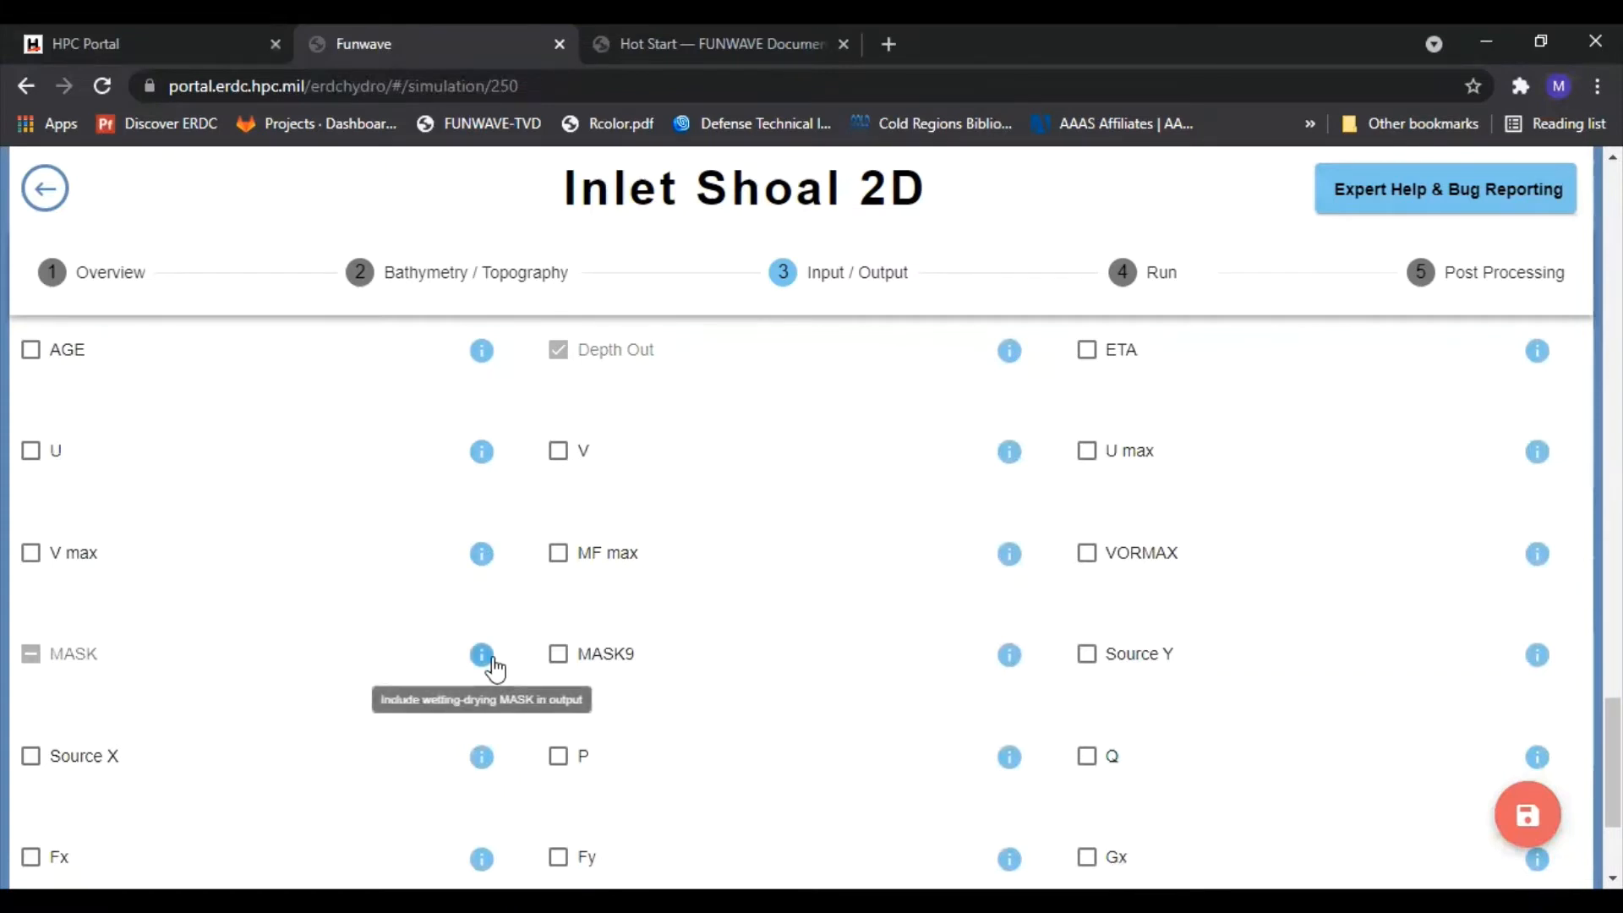
pyautogui.moveTo(491, 767)
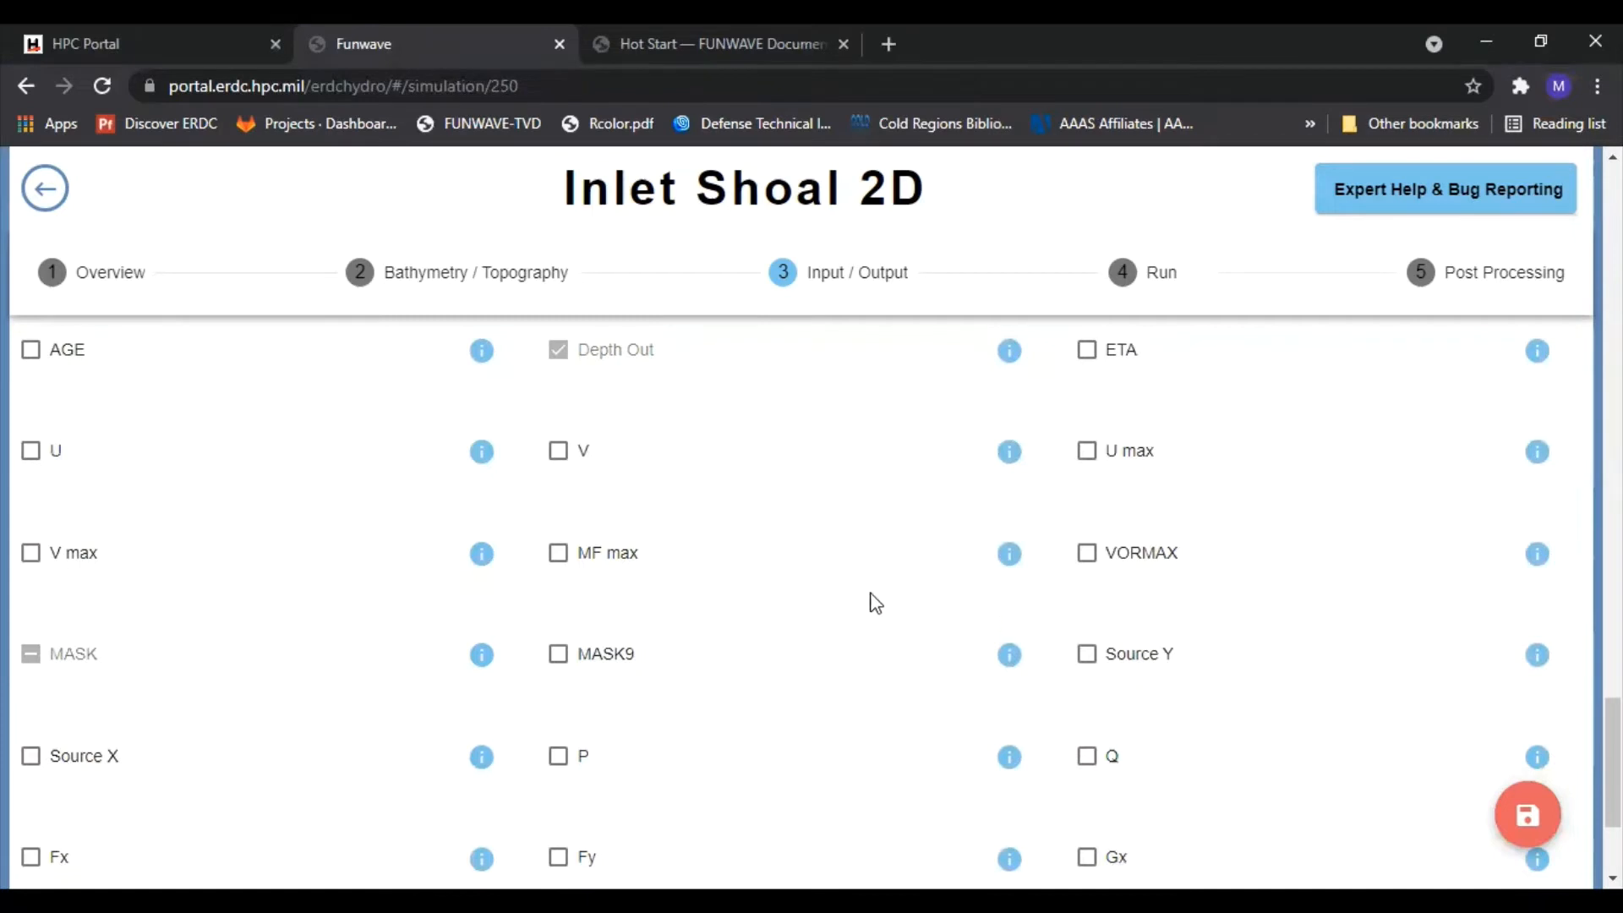
# - Open the documentation for the ETA output option and read through the Output page from the variables to the file formats
pyautogui.scroll(2, 879, 583)
pyautogui.moveTo(1540, 480)
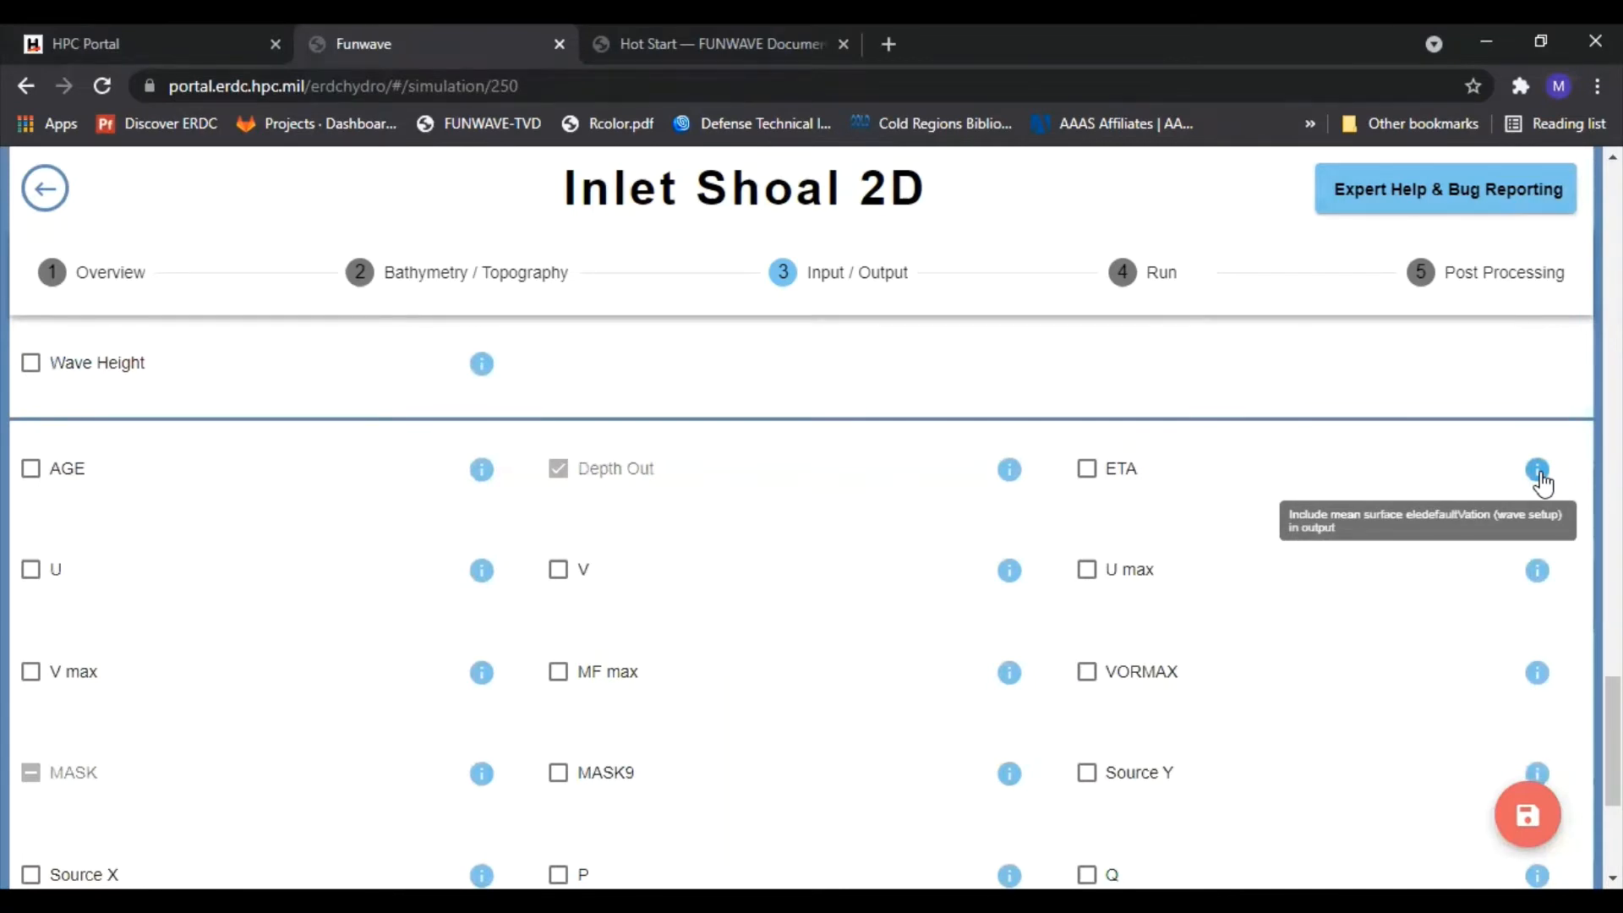
pyautogui.click(1539, 474)
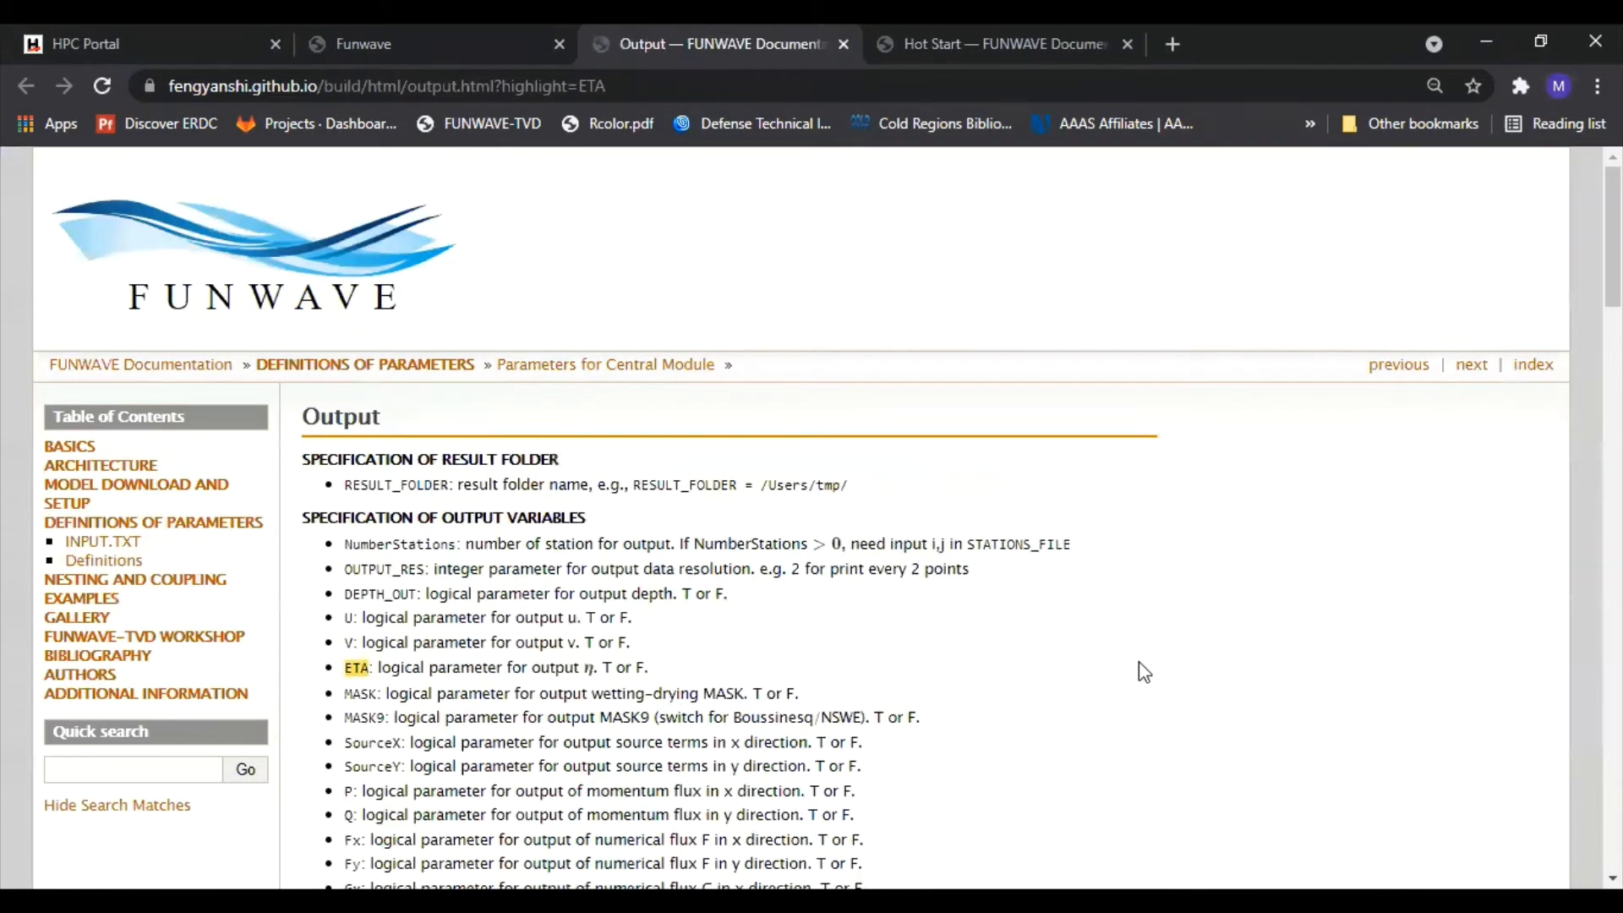
pyautogui.scroll(-1, 1143, 672)
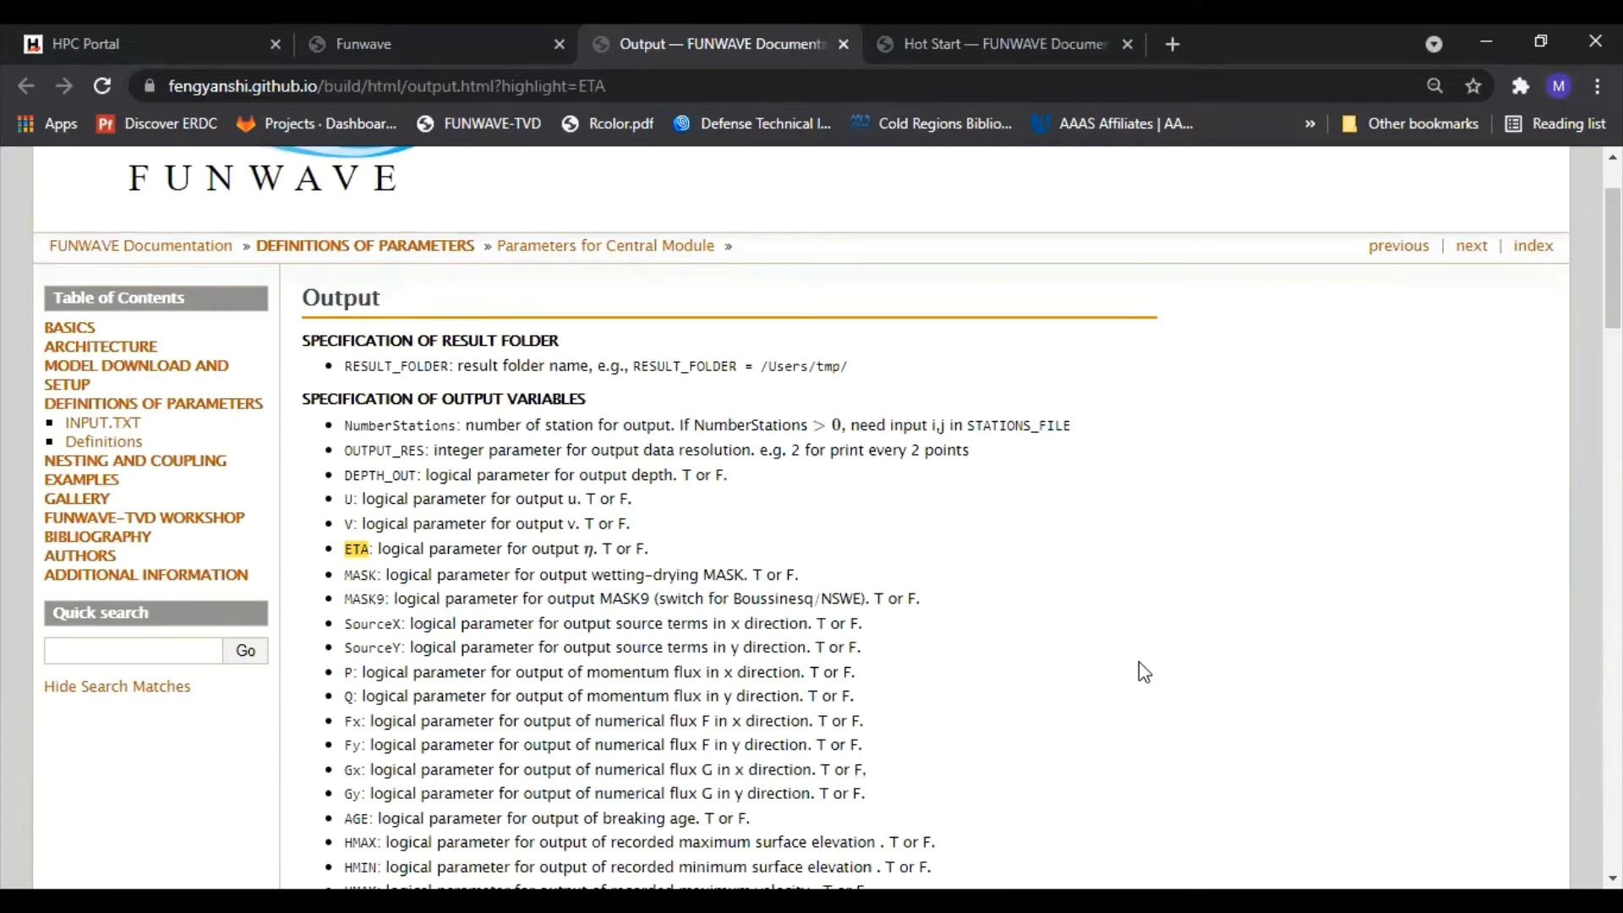
pyautogui.scroll(-1, 1144, 672)
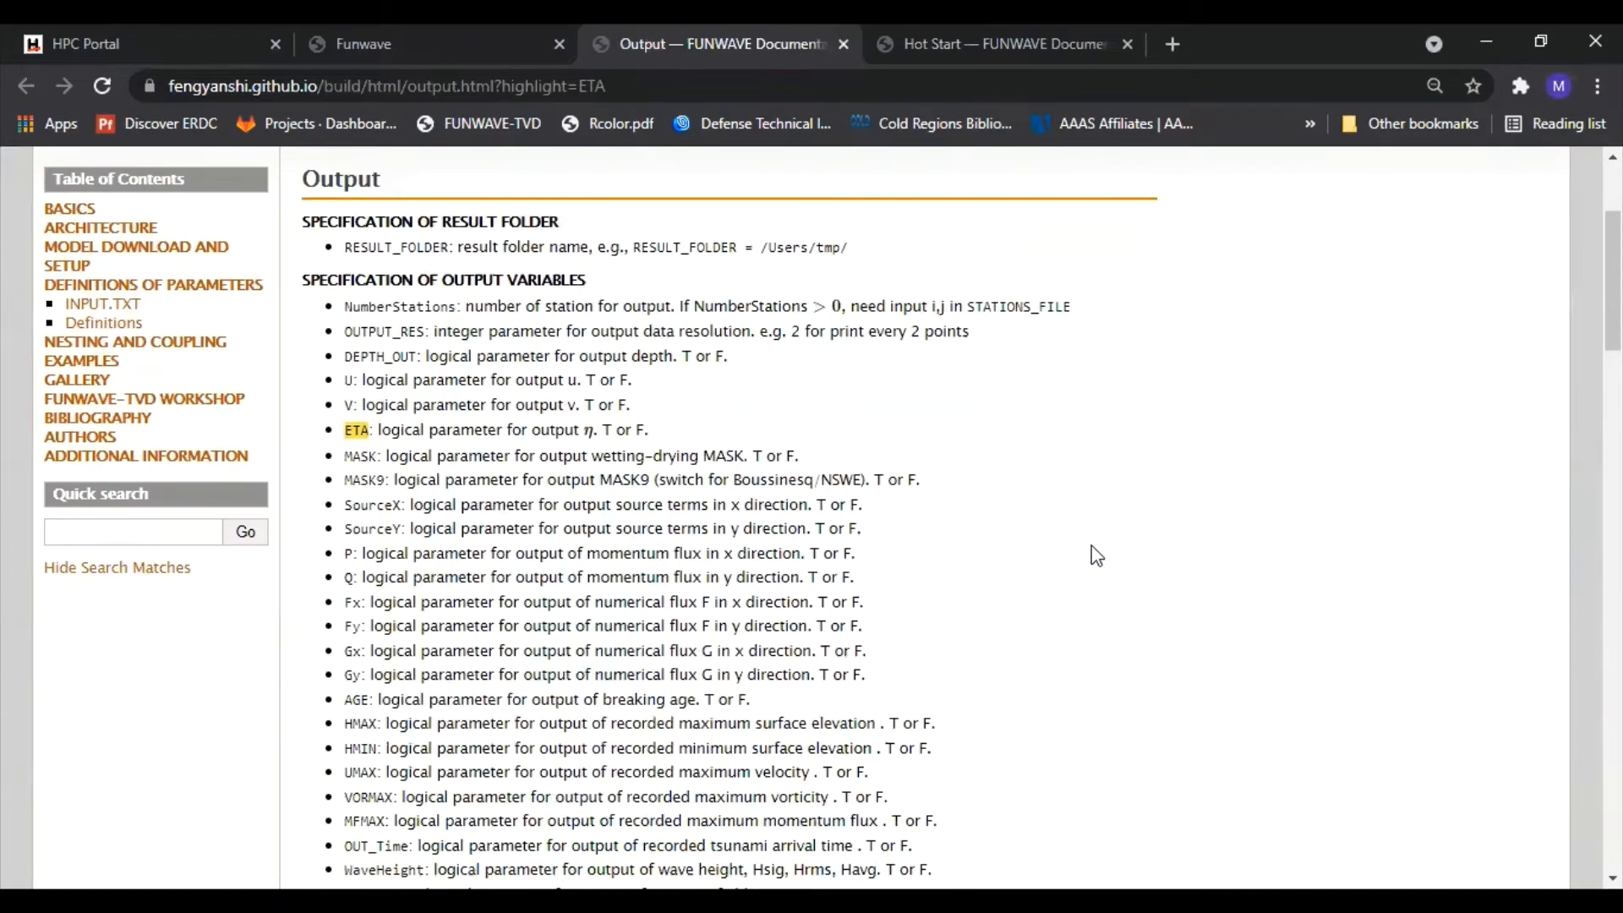
pyautogui.scroll(-4, 1096, 555)
pyautogui.scroll(4, 1020, 635)
pyautogui.scroll(-10, 1020, 635)
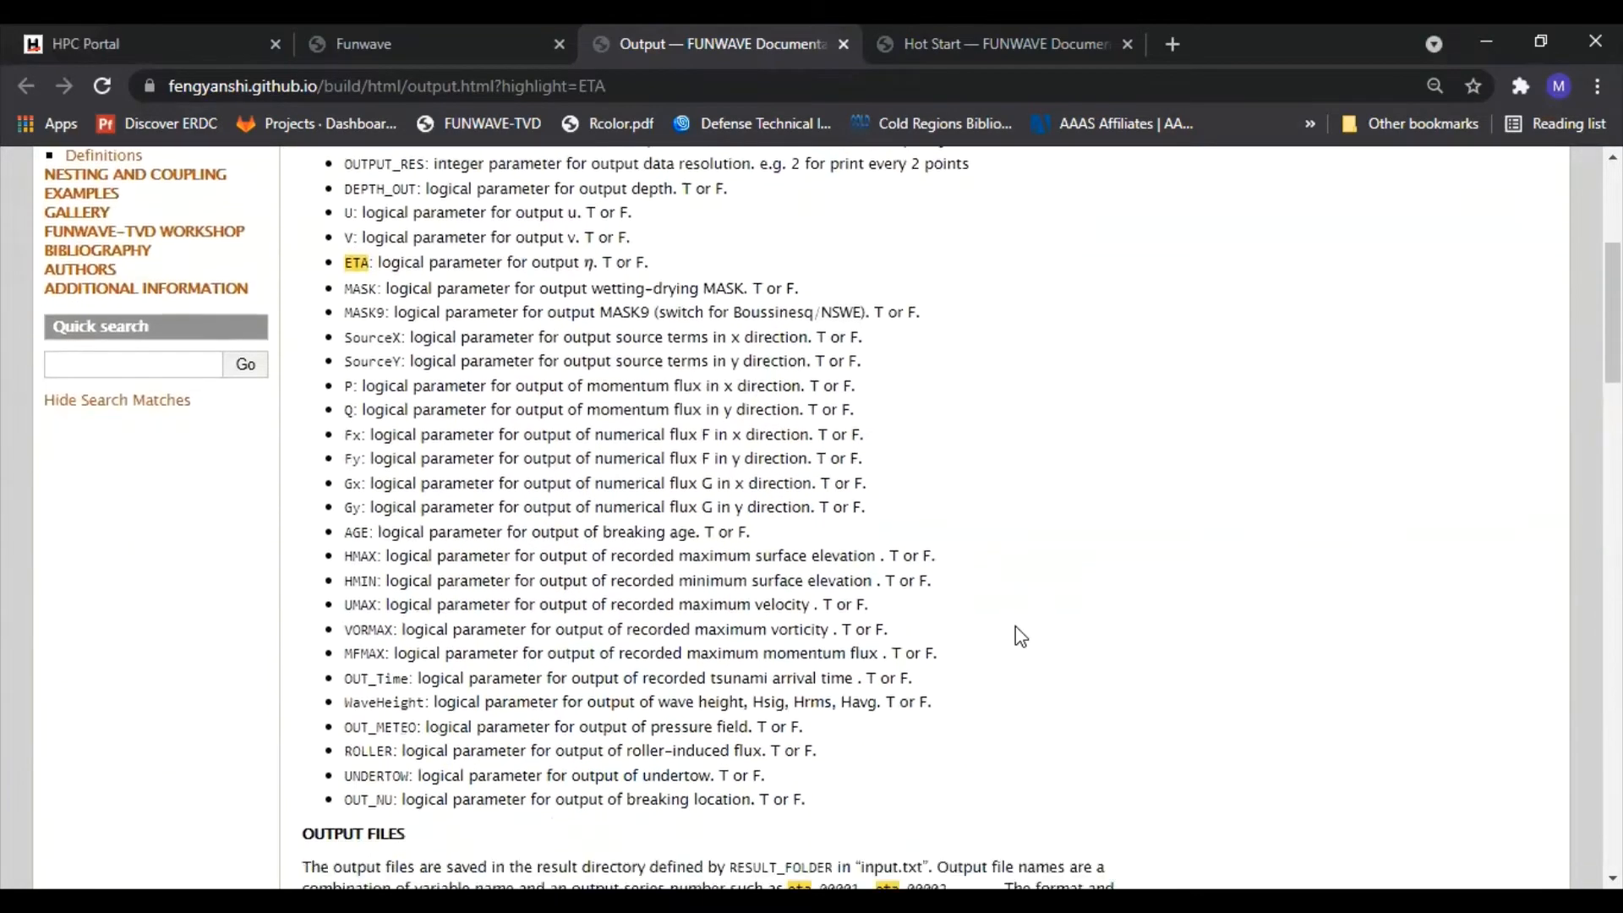
pyautogui.scroll(-10, 1020, 636)
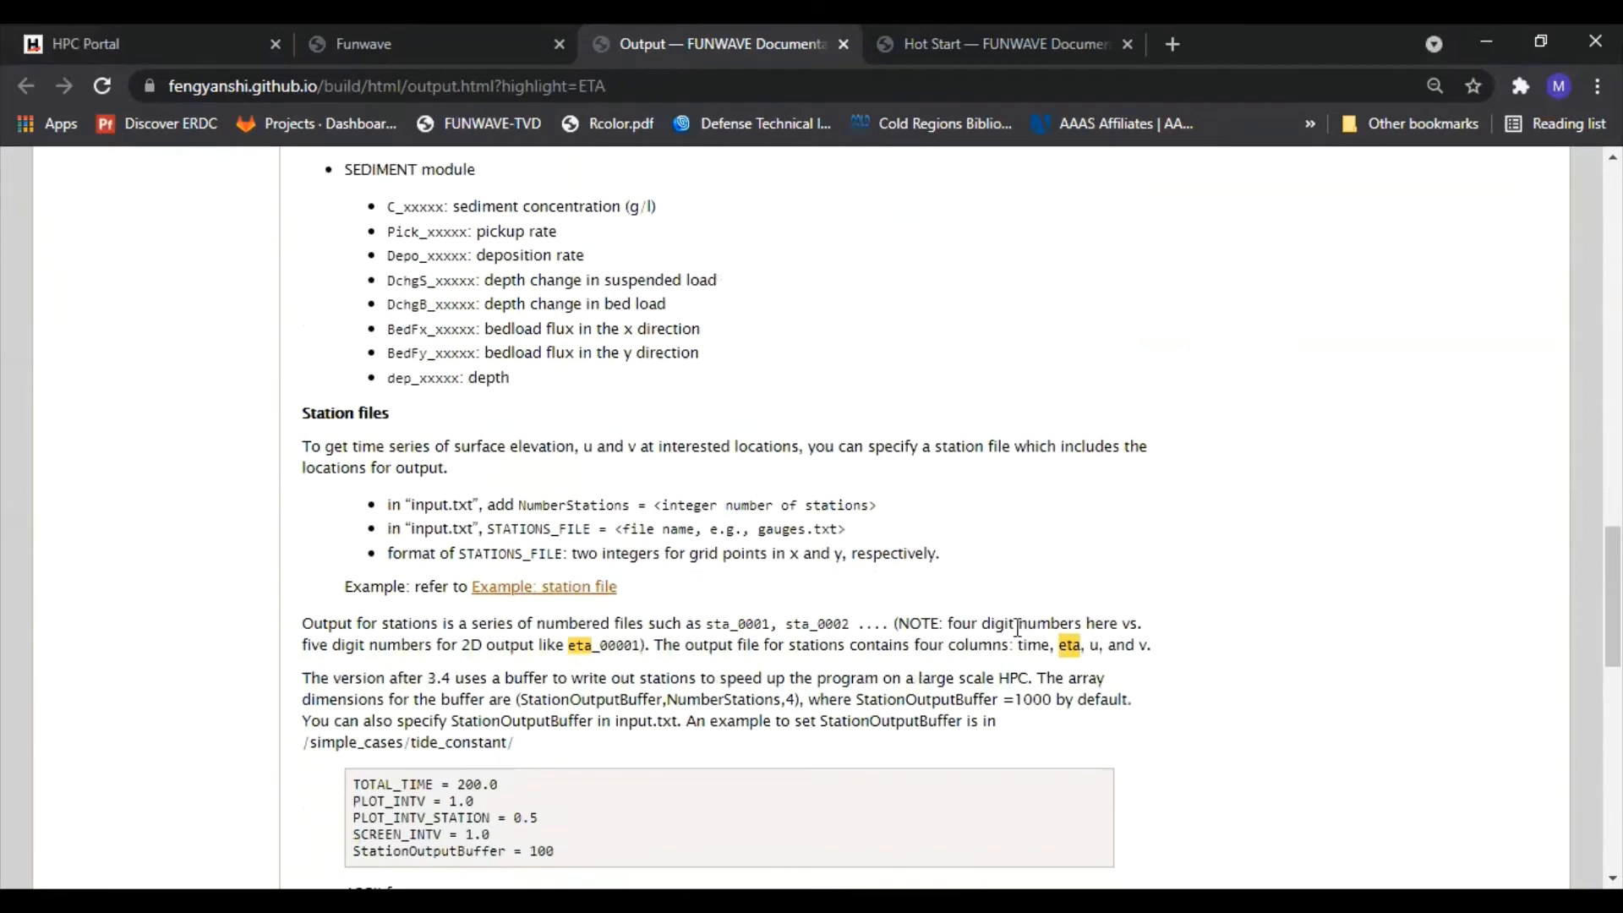
pyautogui.scroll(-10, 1020, 635)
pyautogui.scroll(-2, 1020, 635)
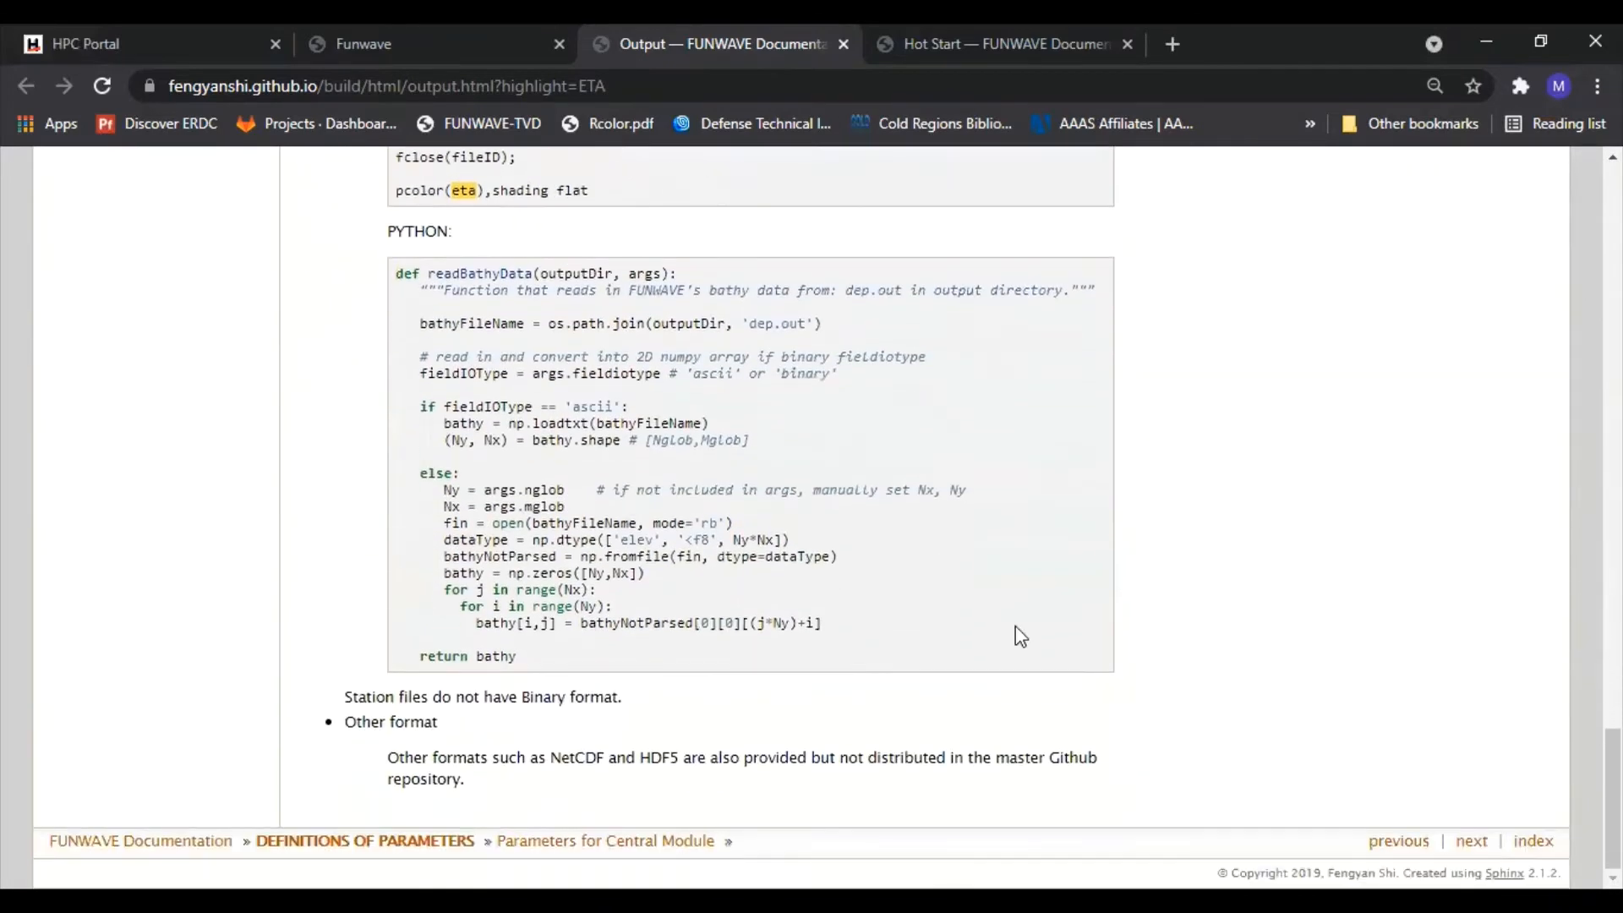
# - Review the documentation's station files, output file names, and the ASCII and BINARY format descriptions with their reading examples
pyautogui.scroll(7, 1020, 636)
pyautogui.scroll(1, 1020, 635)
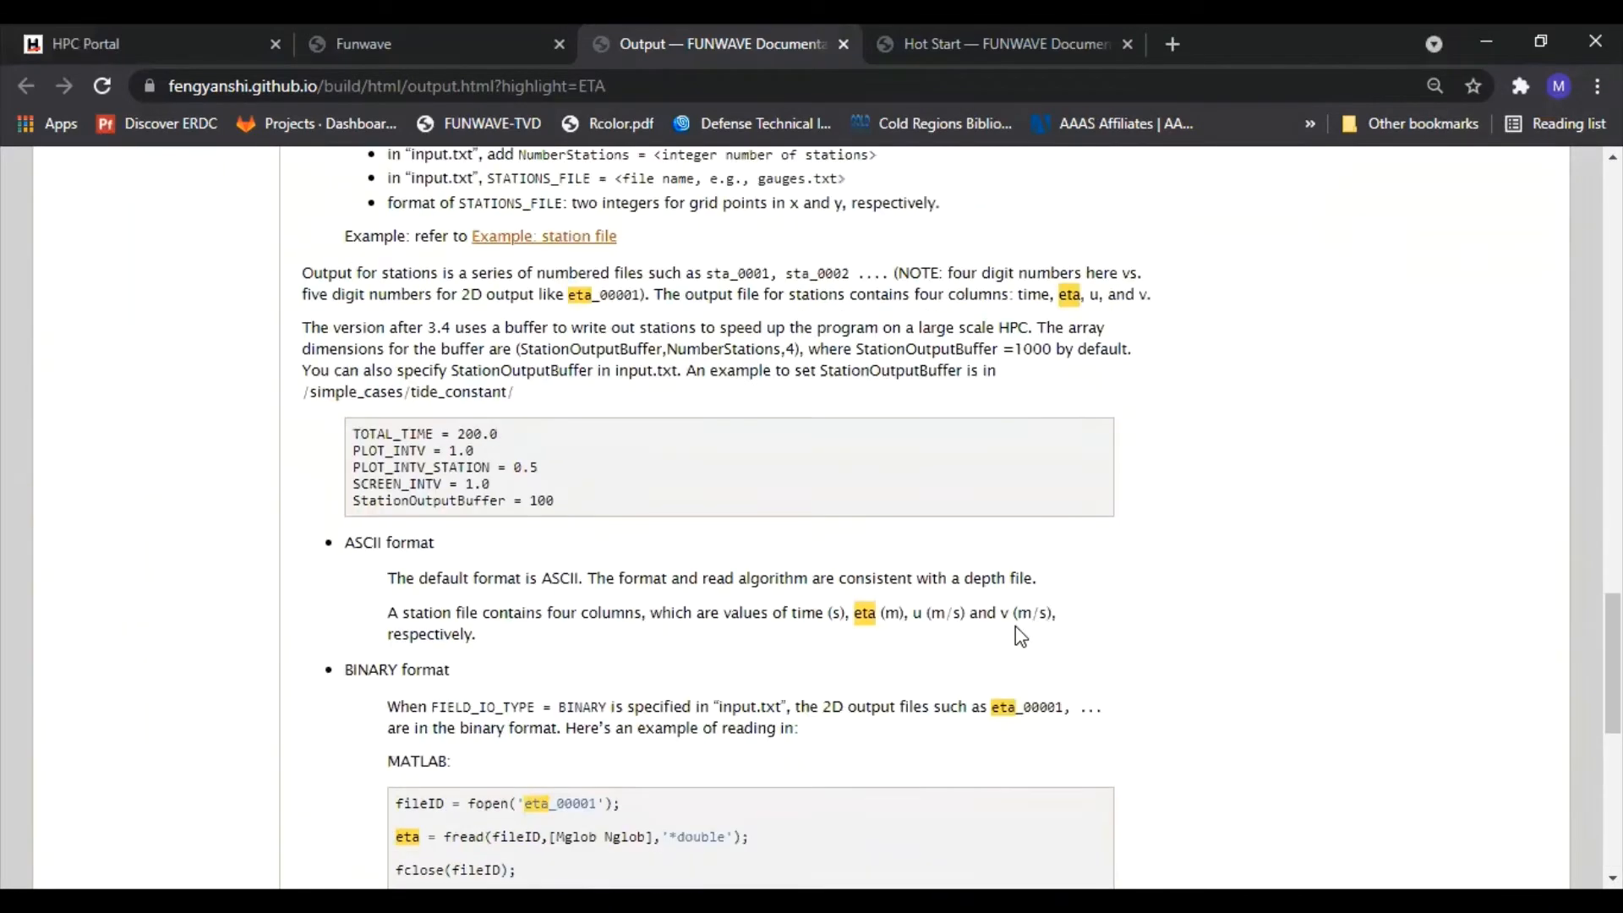
pyautogui.scroll(2, 1020, 636)
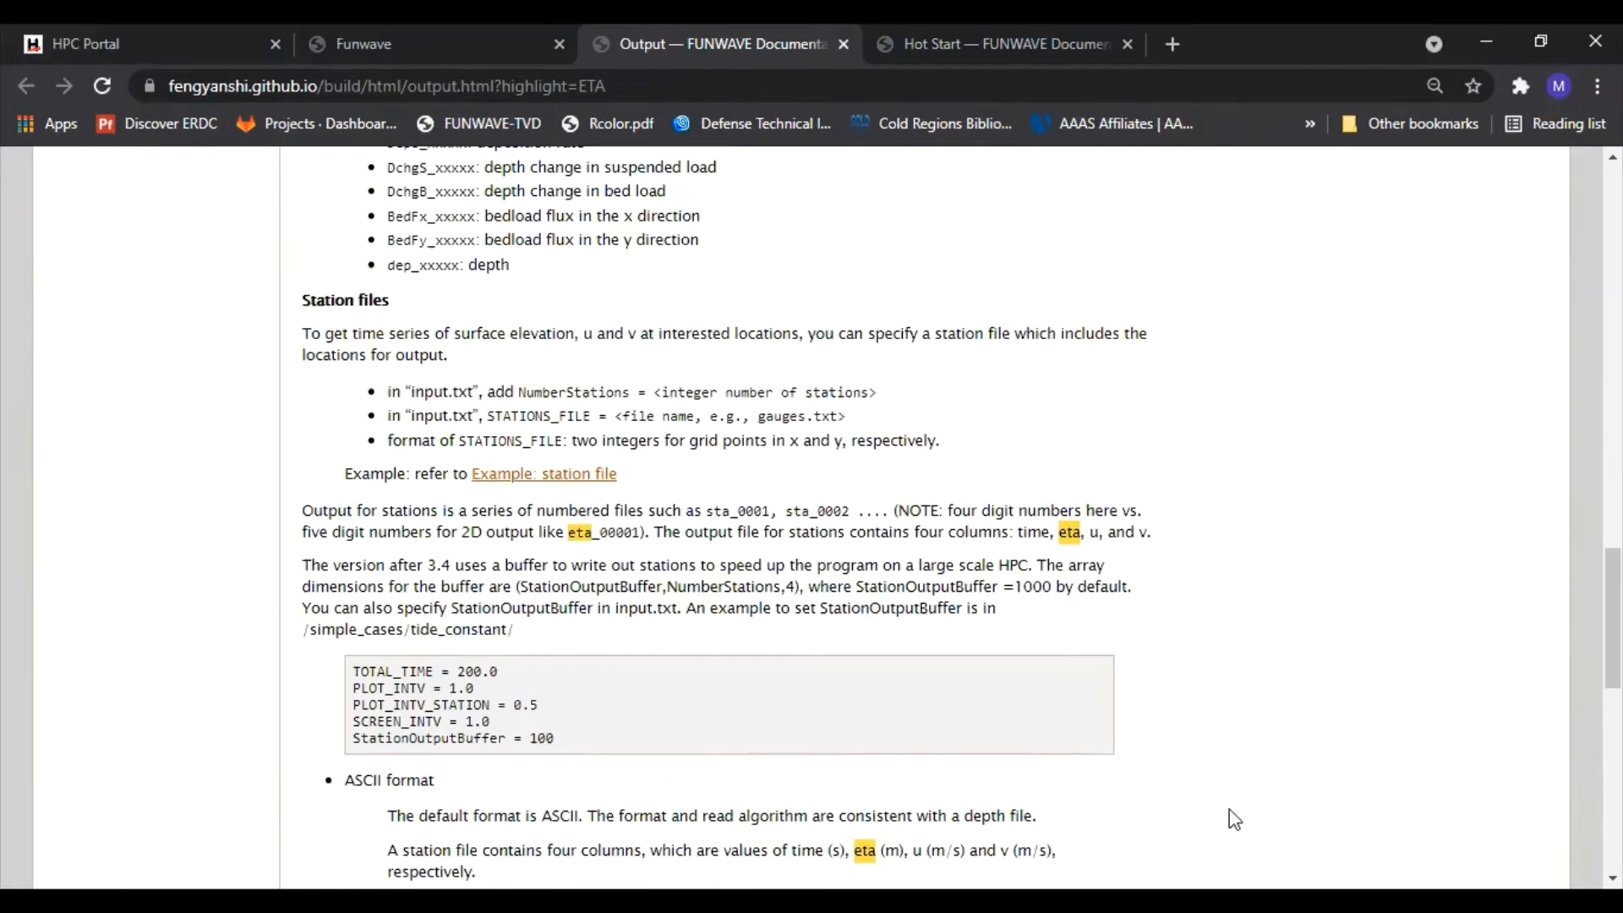
pyautogui.scroll(4, 1232, 786)
pyautogui.scroll(5, 1234, 727)
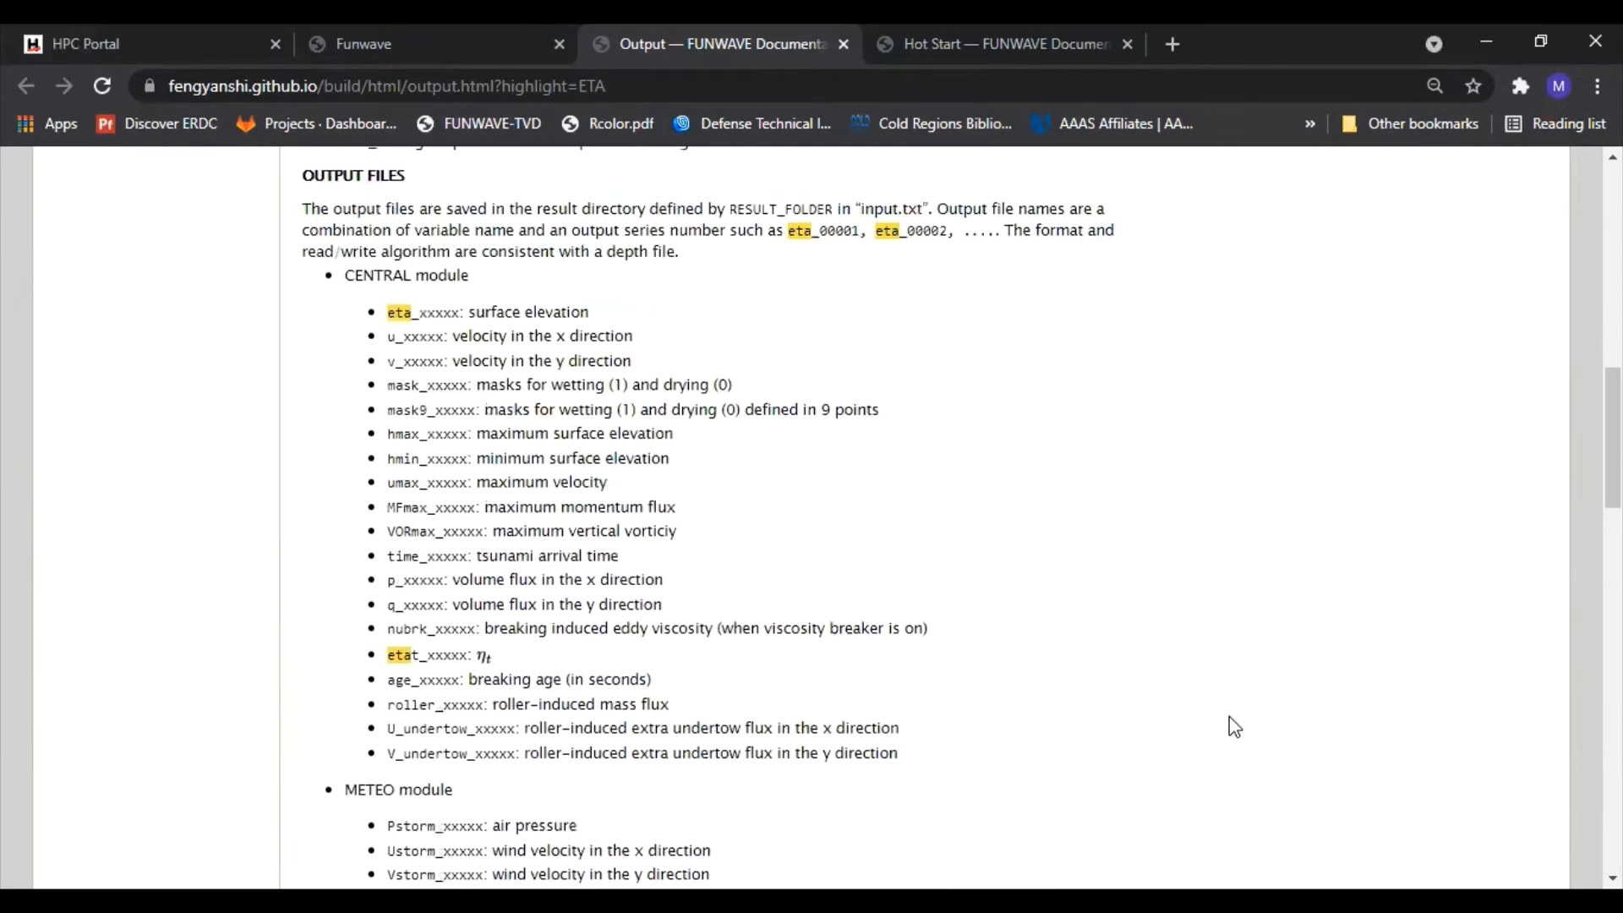
pyautogui.scroll(5, 1230, 719)
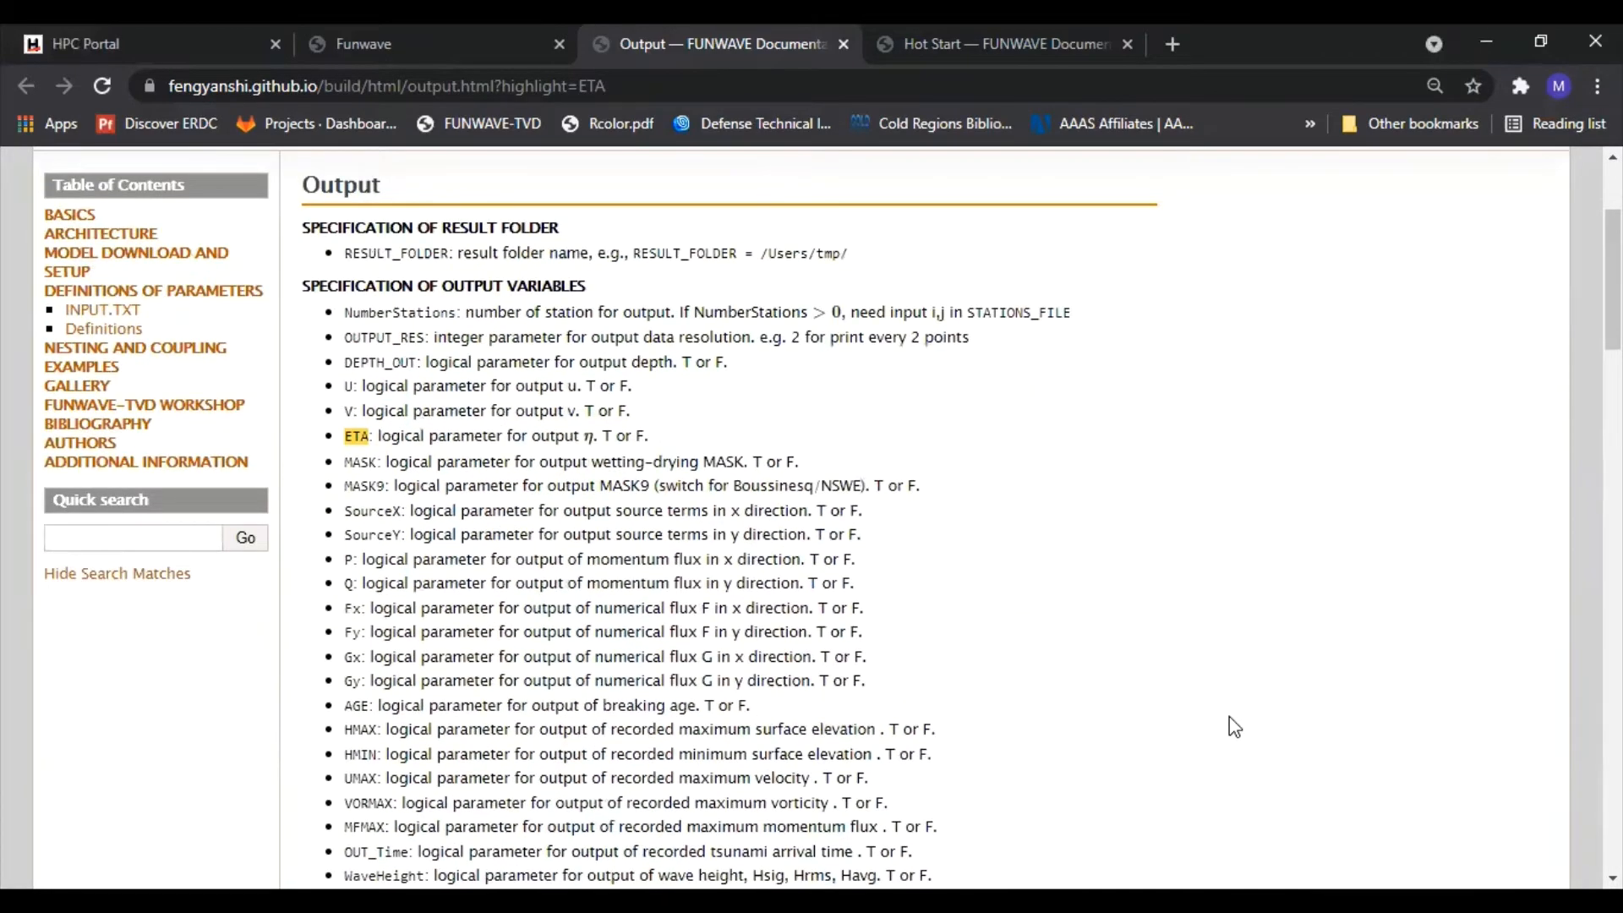
pyautogui.scroll(-14, 1234, 727)
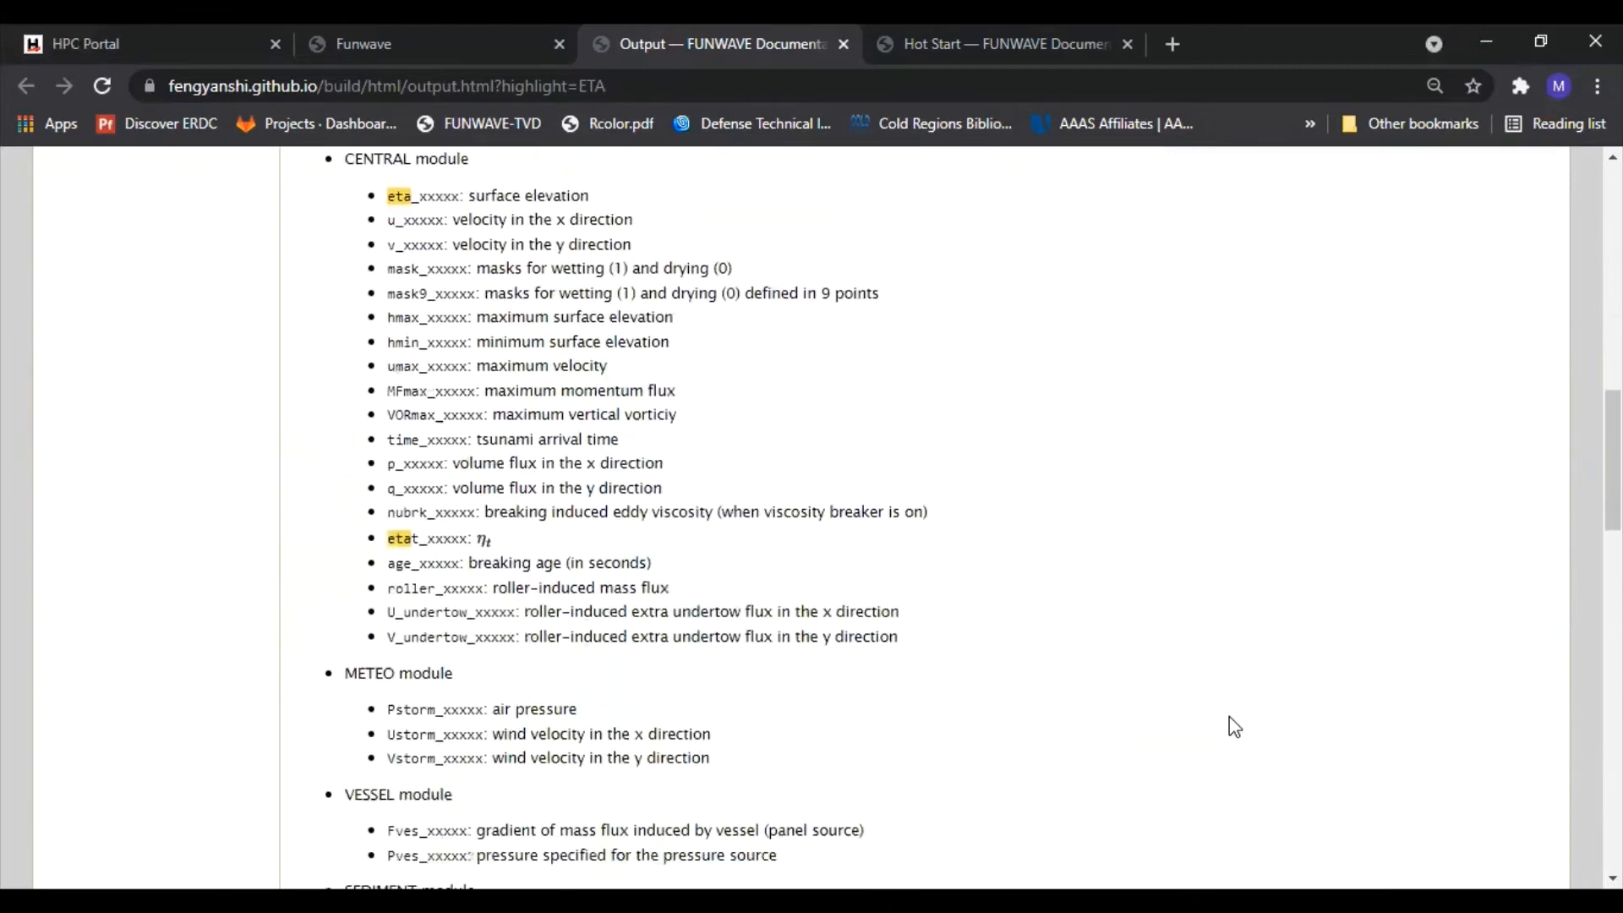
pyautogui.scroll(-12, 1234, 726)
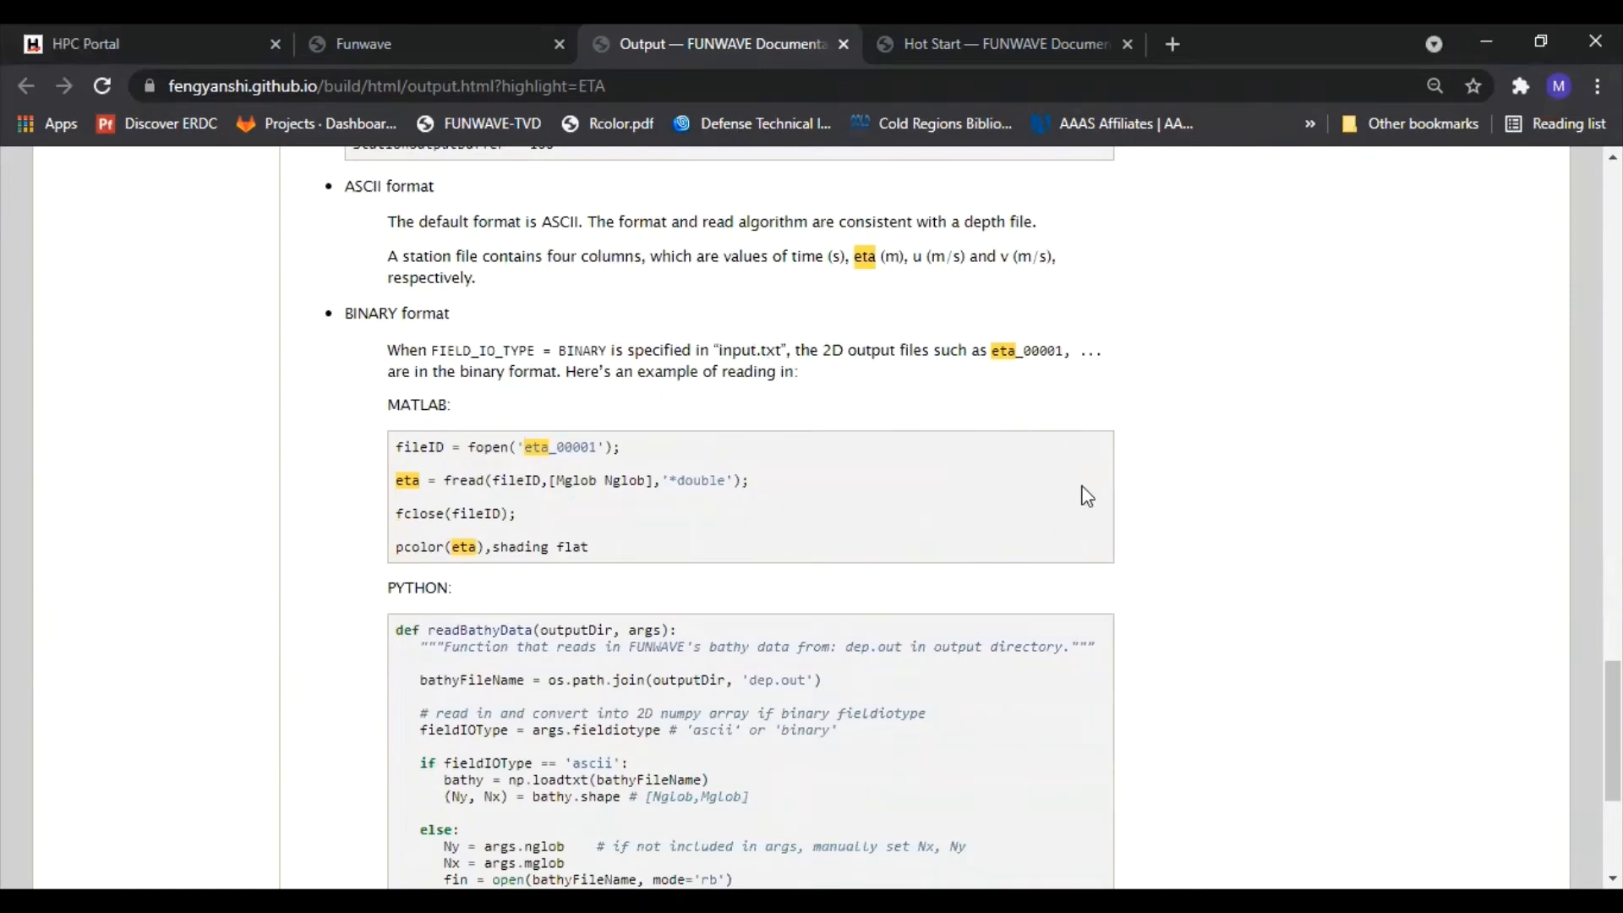
pyautogui.scroll(-5, 1087, 496)
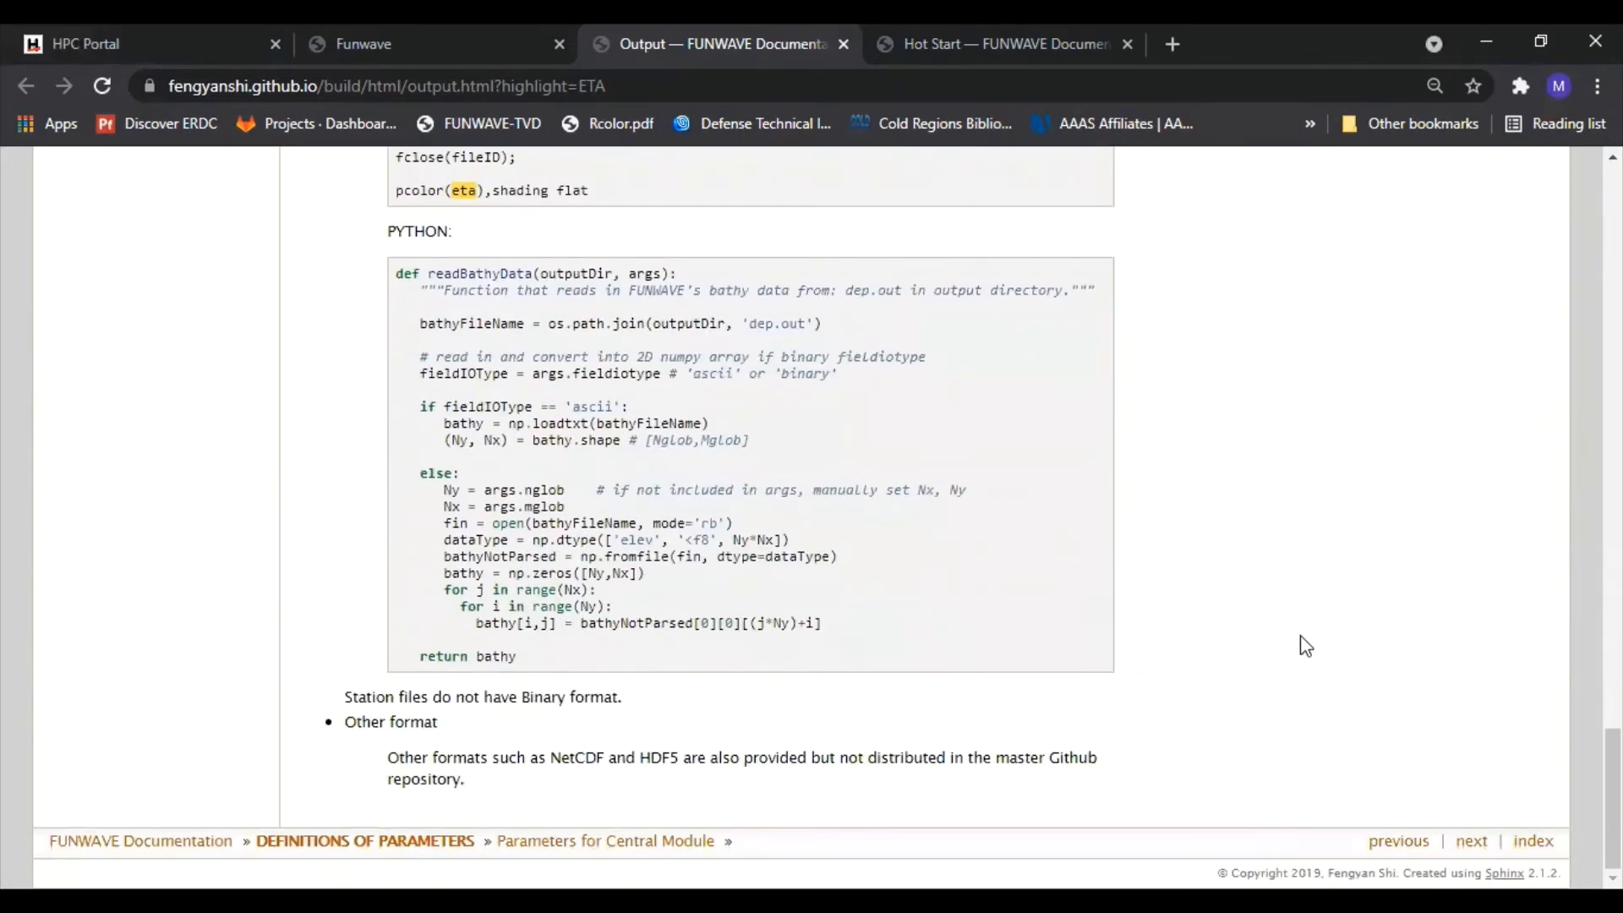
pyautogui.scroll(5, 1305, 646)
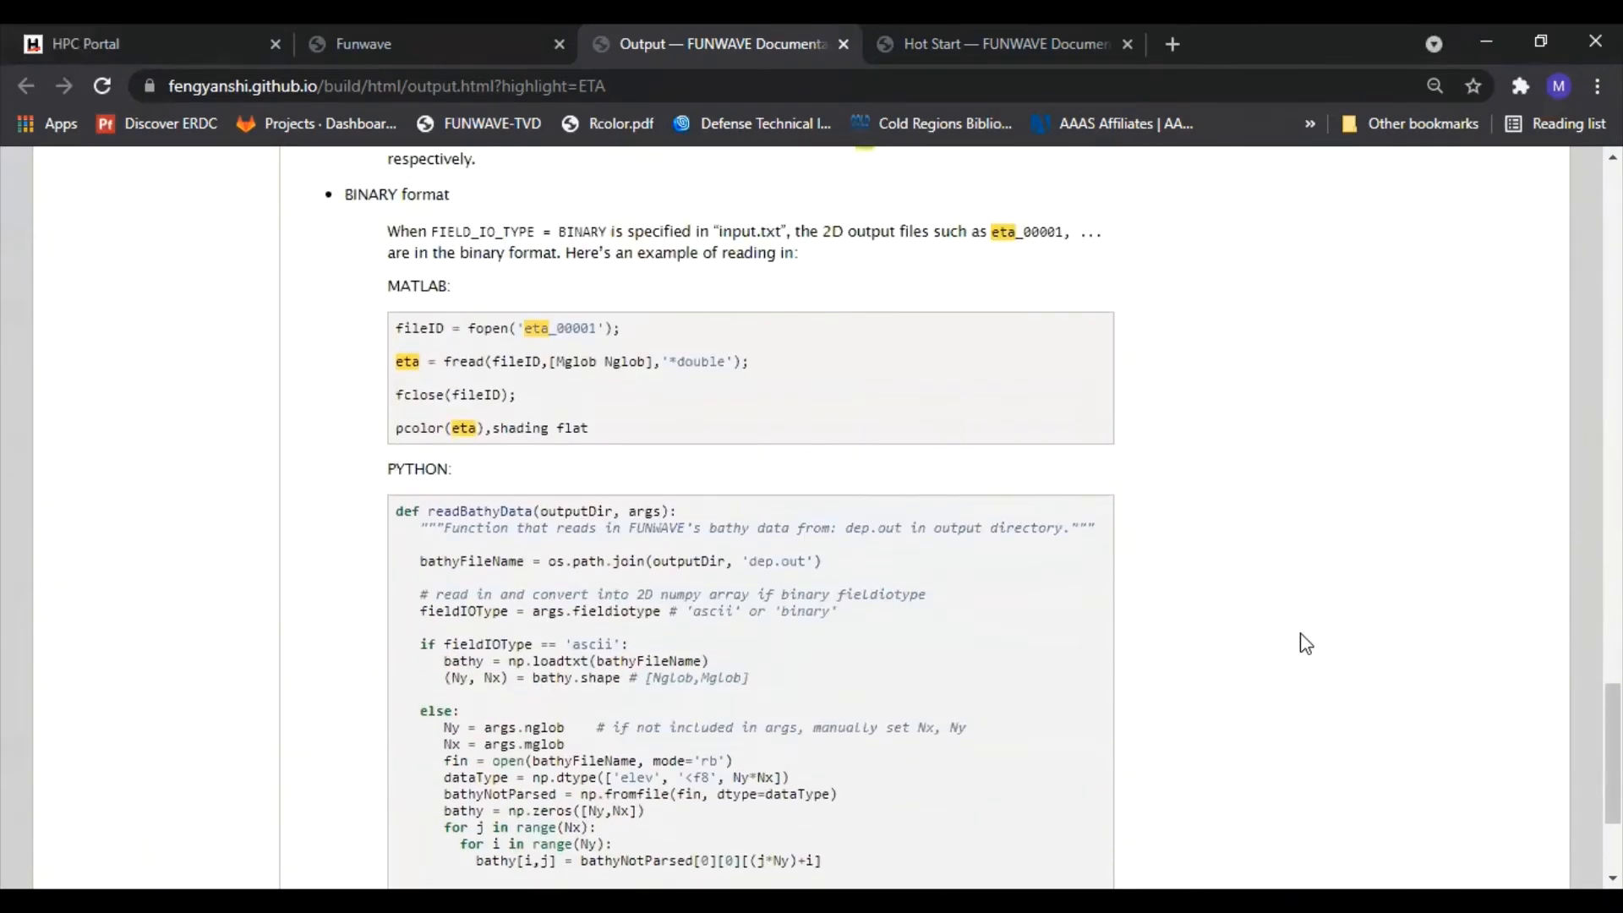
pyautogui.scroll(1, 1306, 644)
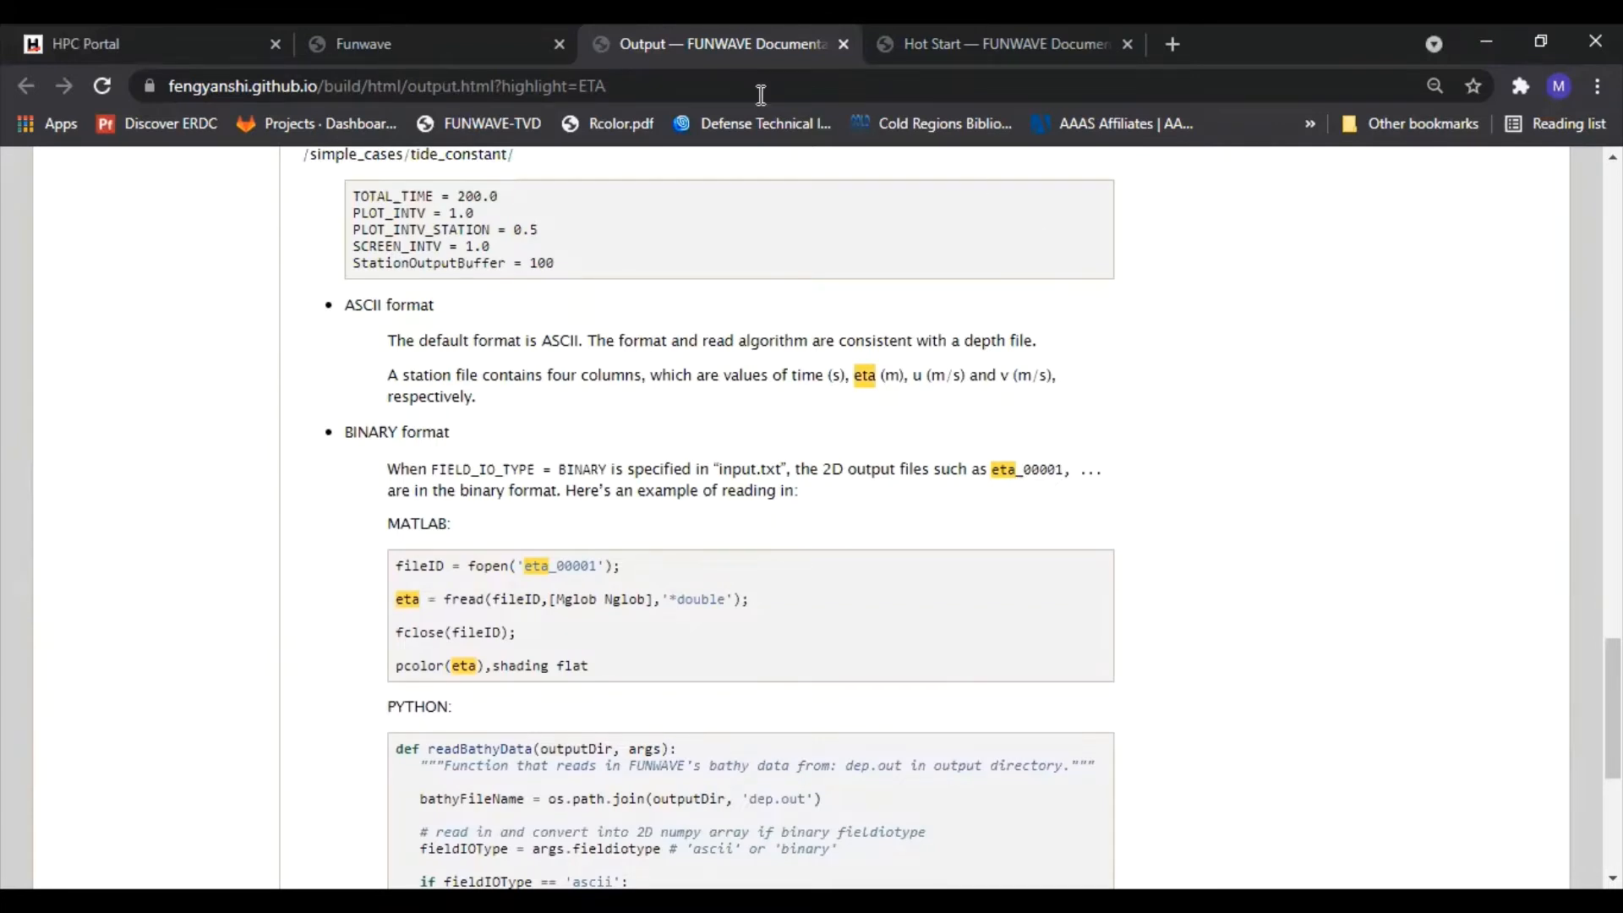
# - Return to the Inlet Shoal 2D simulation and include U mean in the output
pyautogui.click(442, 45)
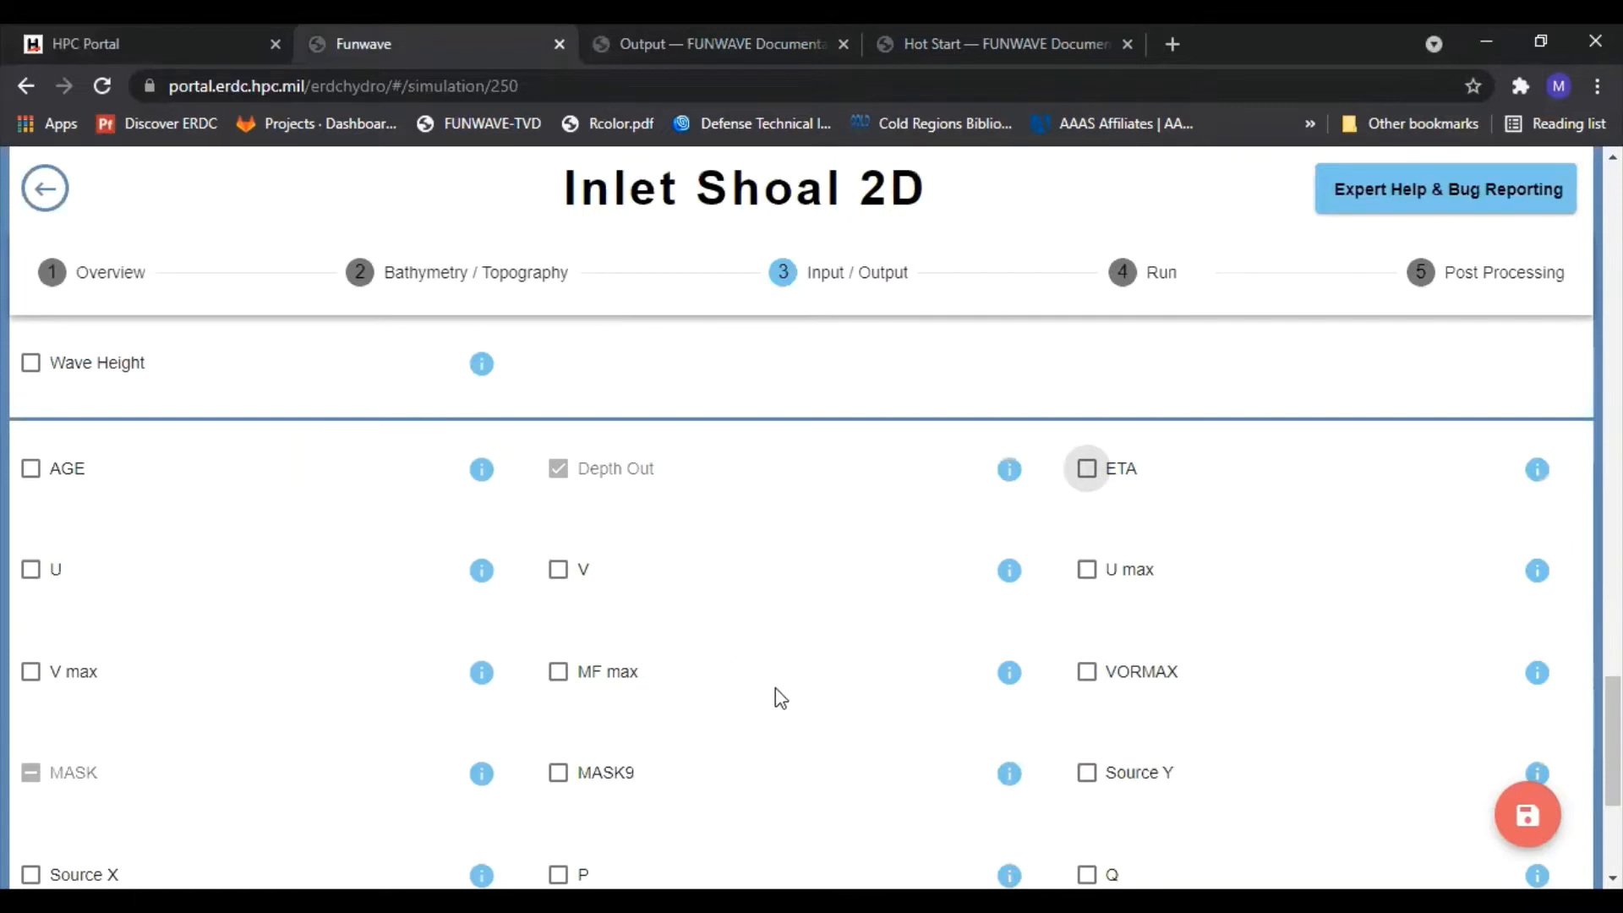
pyautogui.scroll(3, 885, 698)
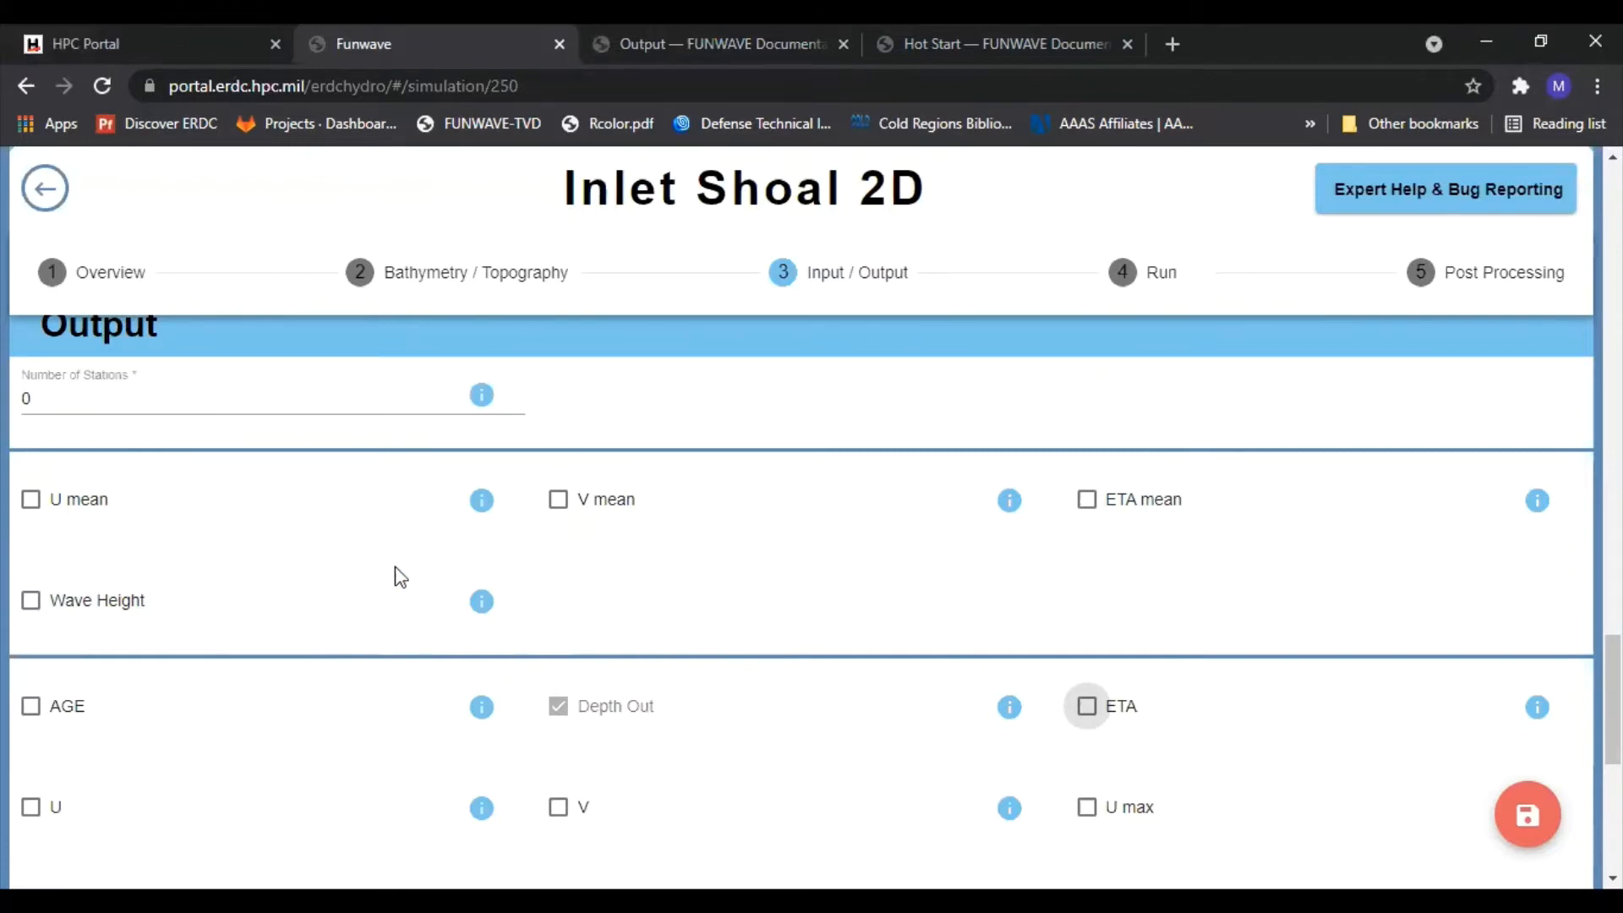
pyautogui.click(32, 501)
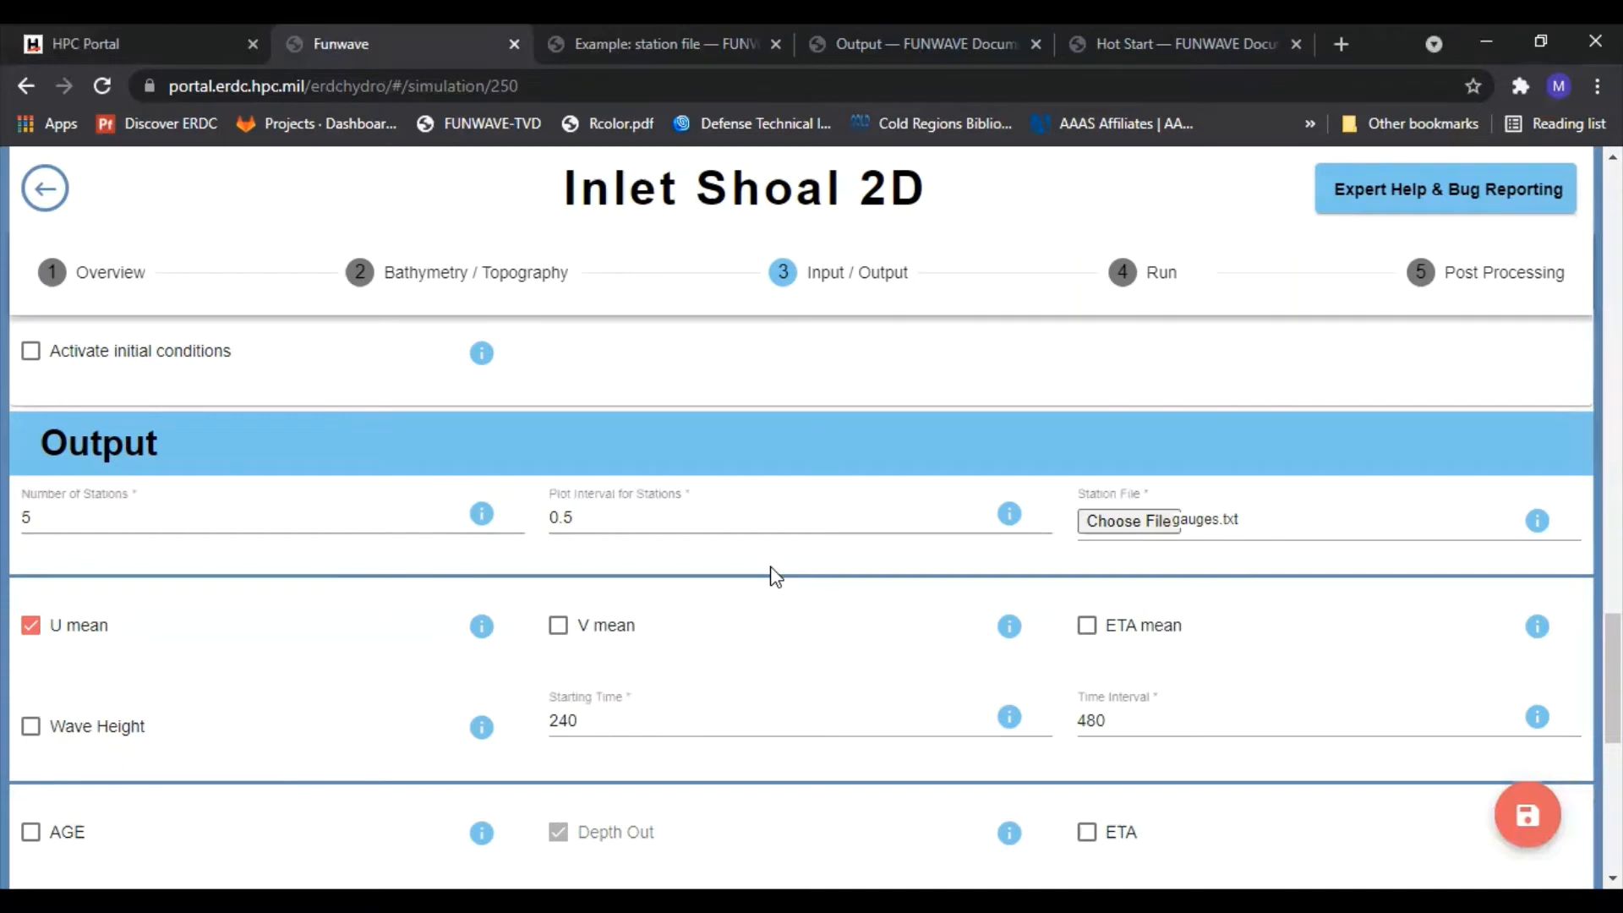
# - Set the output format of the Output section to BINARY
pyautogui.click(560, 629)
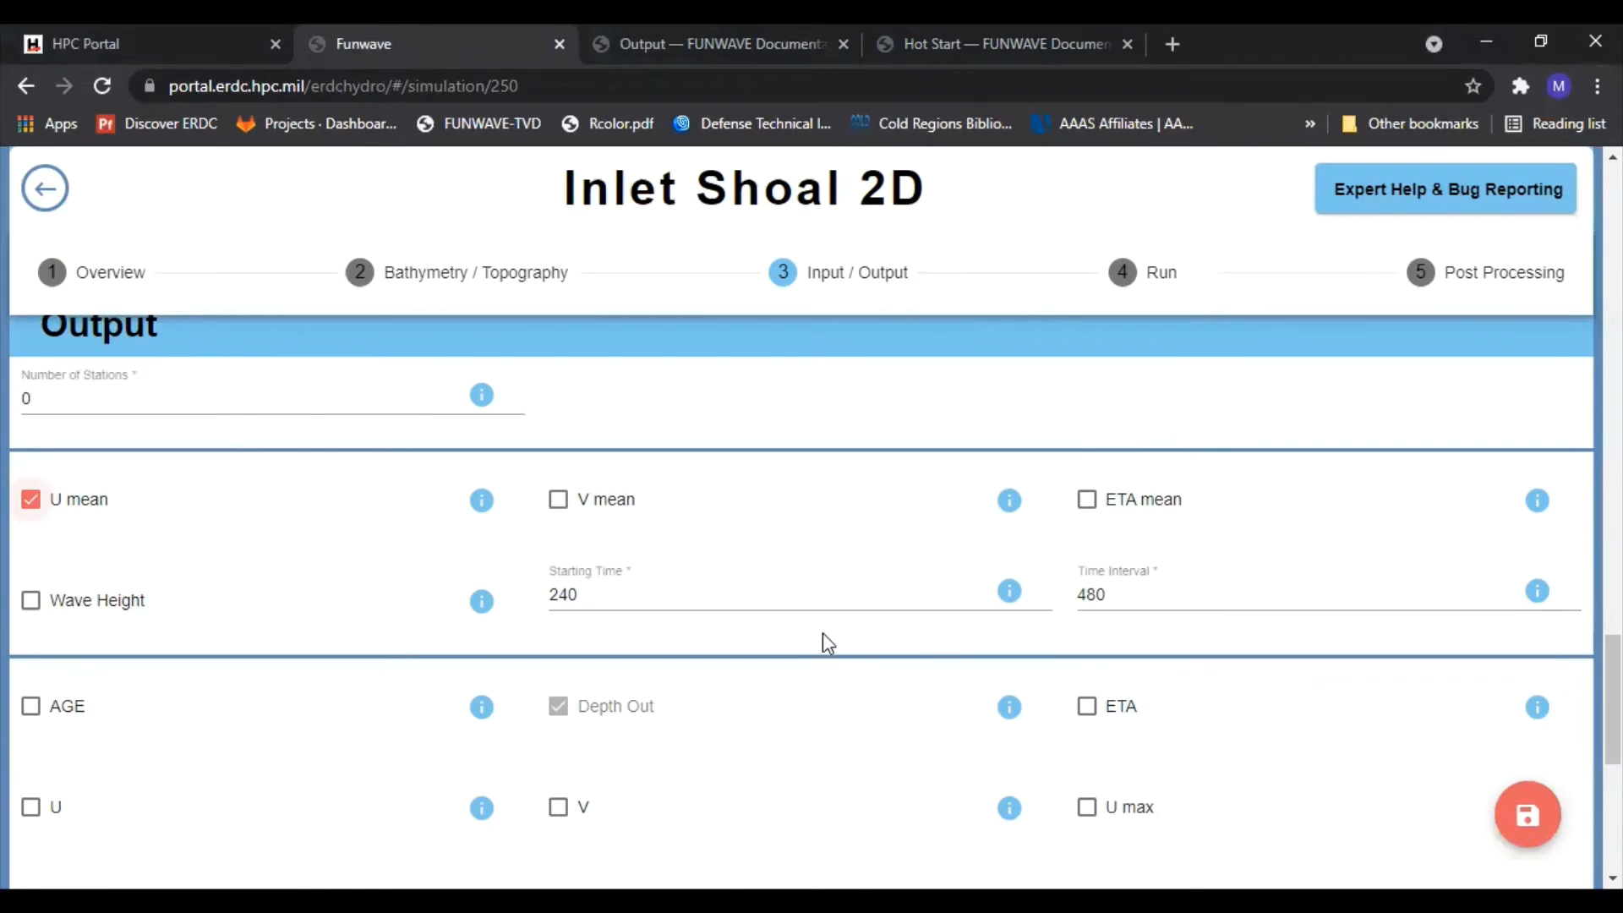
pyautogui.scroll(-7, 826, 642)
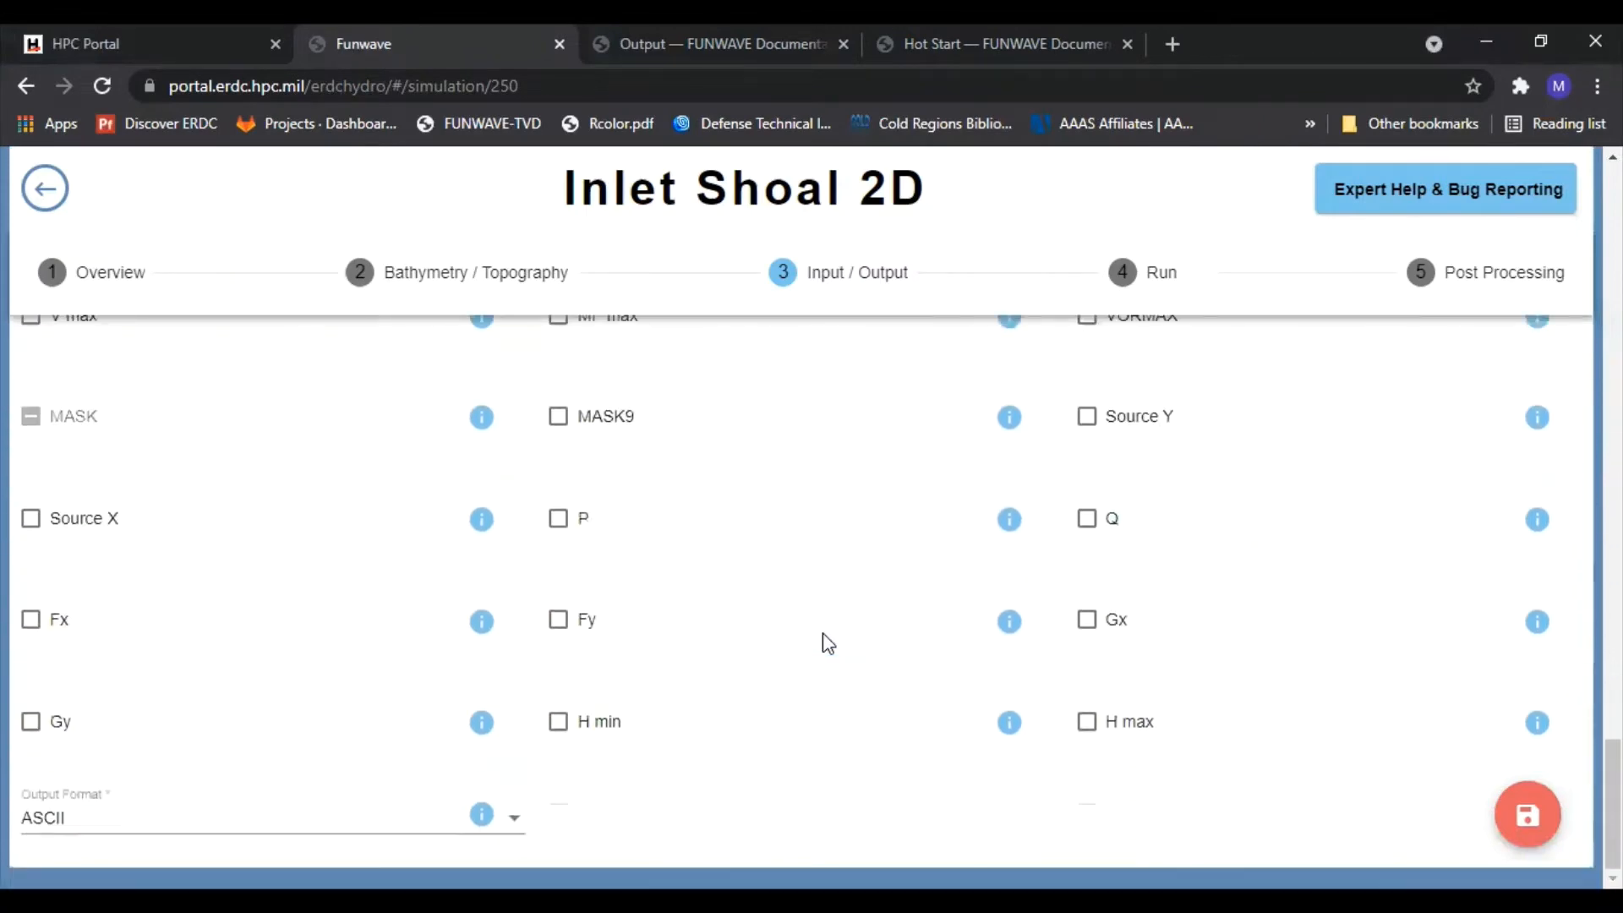
pyautogui.click(76, 826)
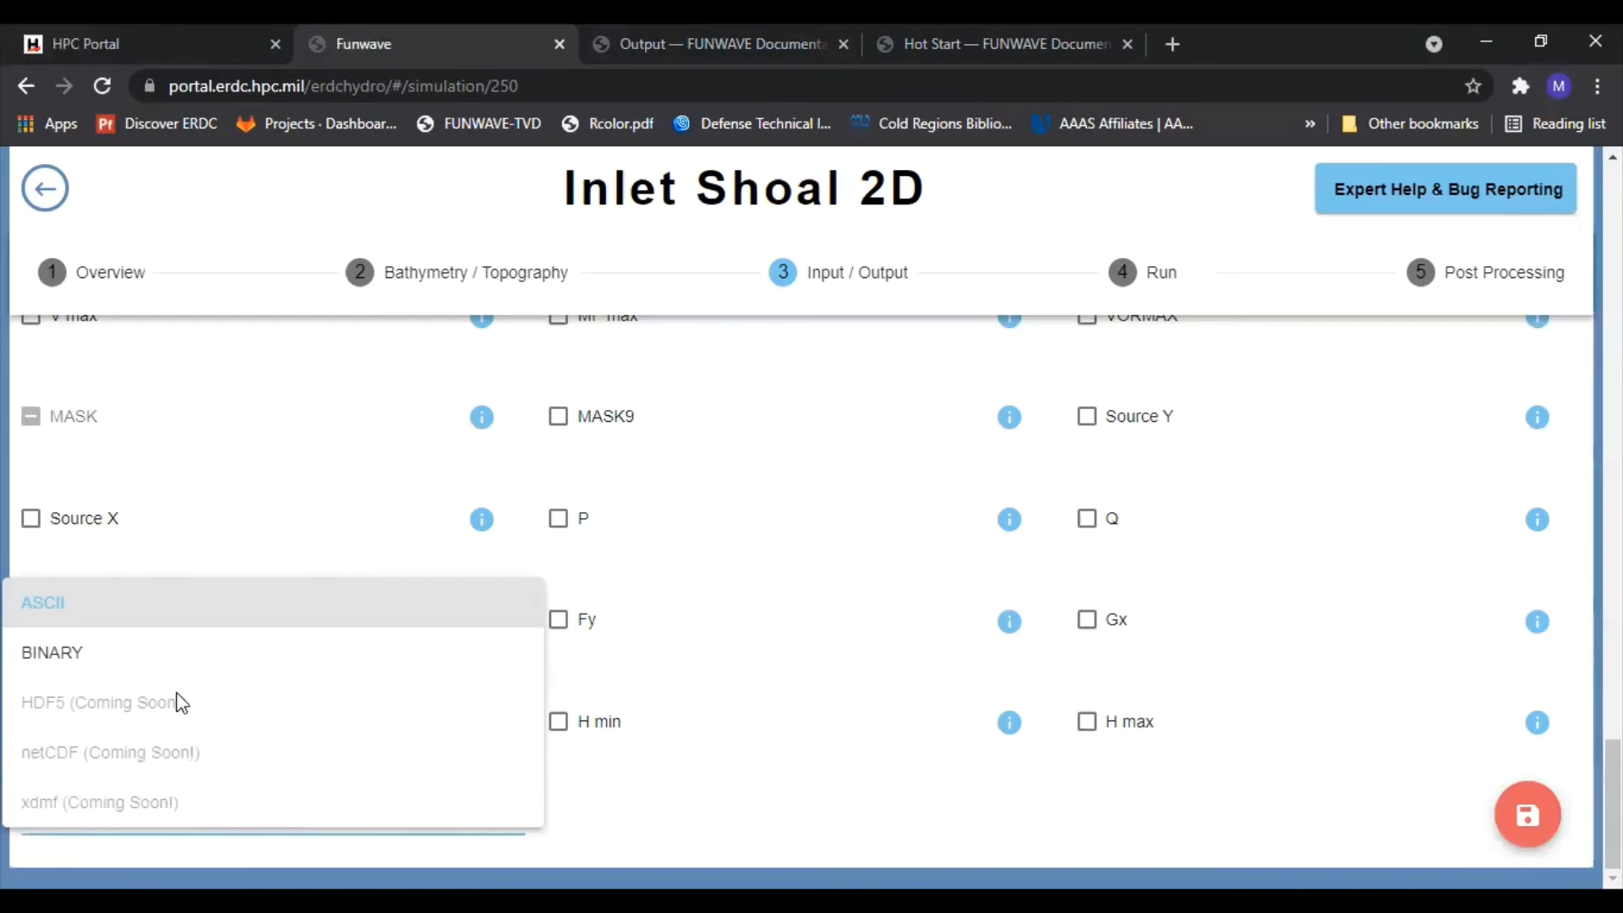
pyautogui.click(193, 655)
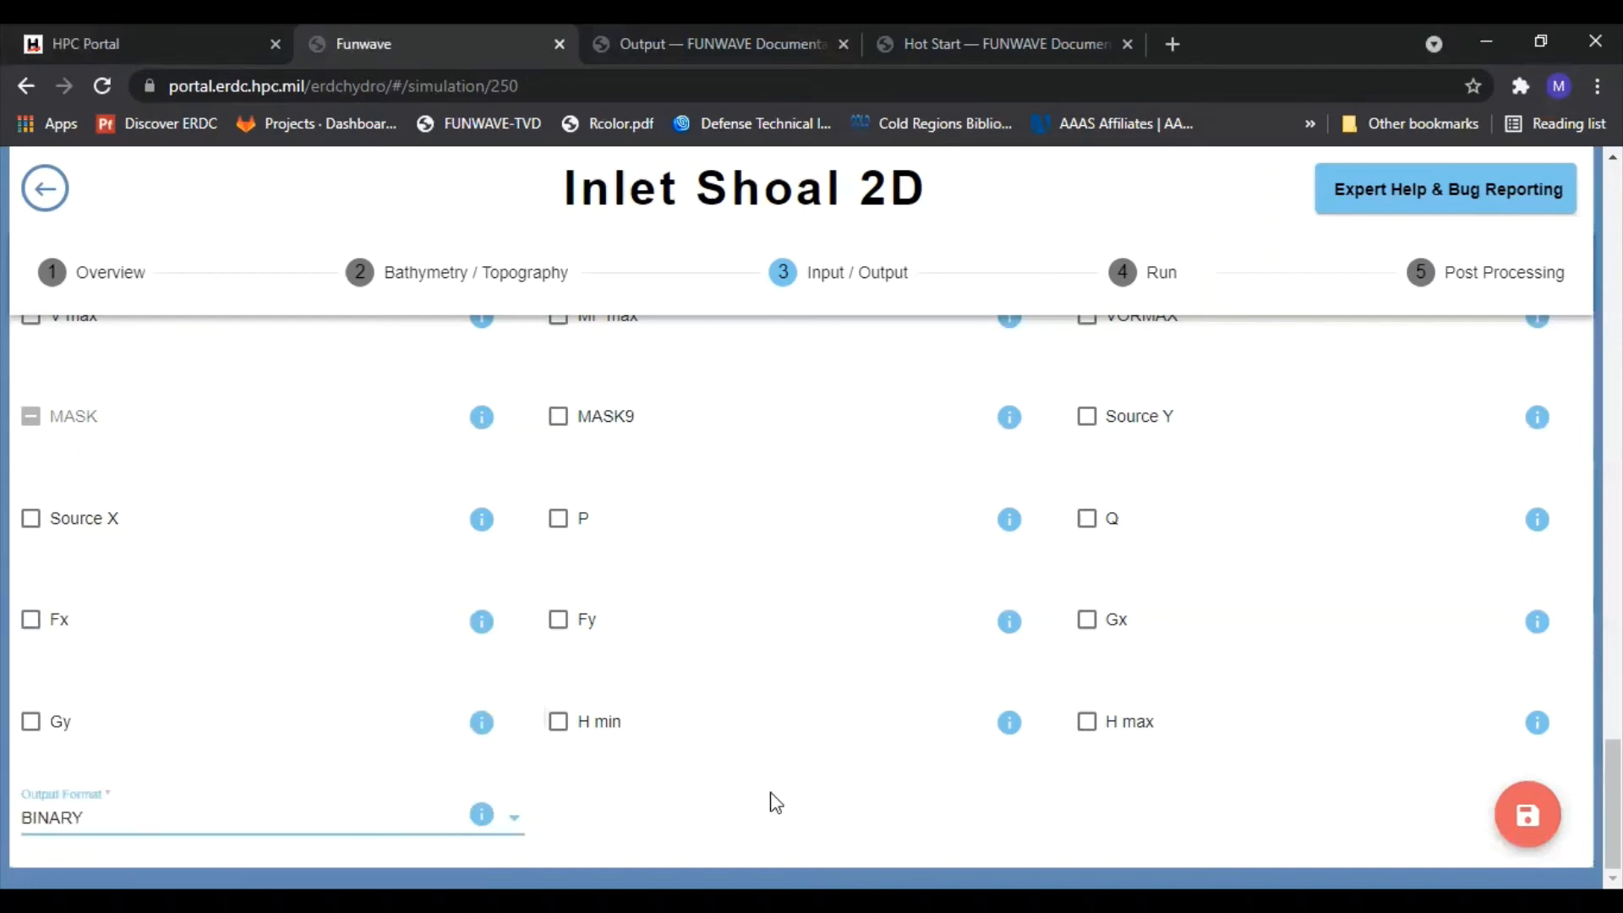
# - Set the number of output stations to 5
pyautogui.scroll(10, 775, 803)
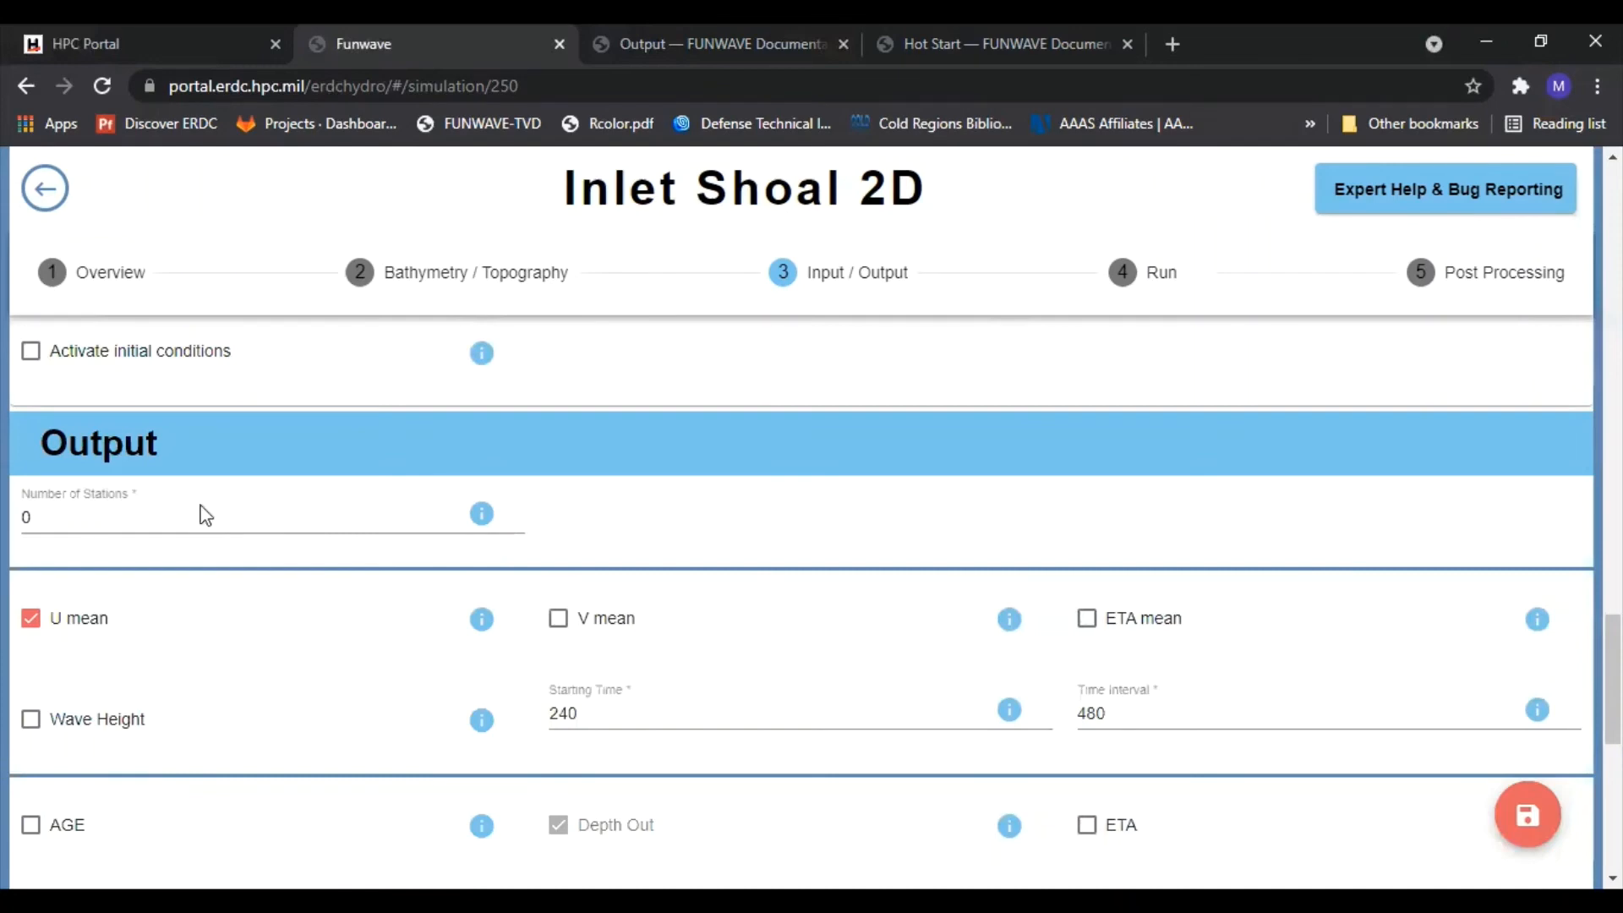
pyautogui.doubleClick(24, 518)
pyautogui.write('5')
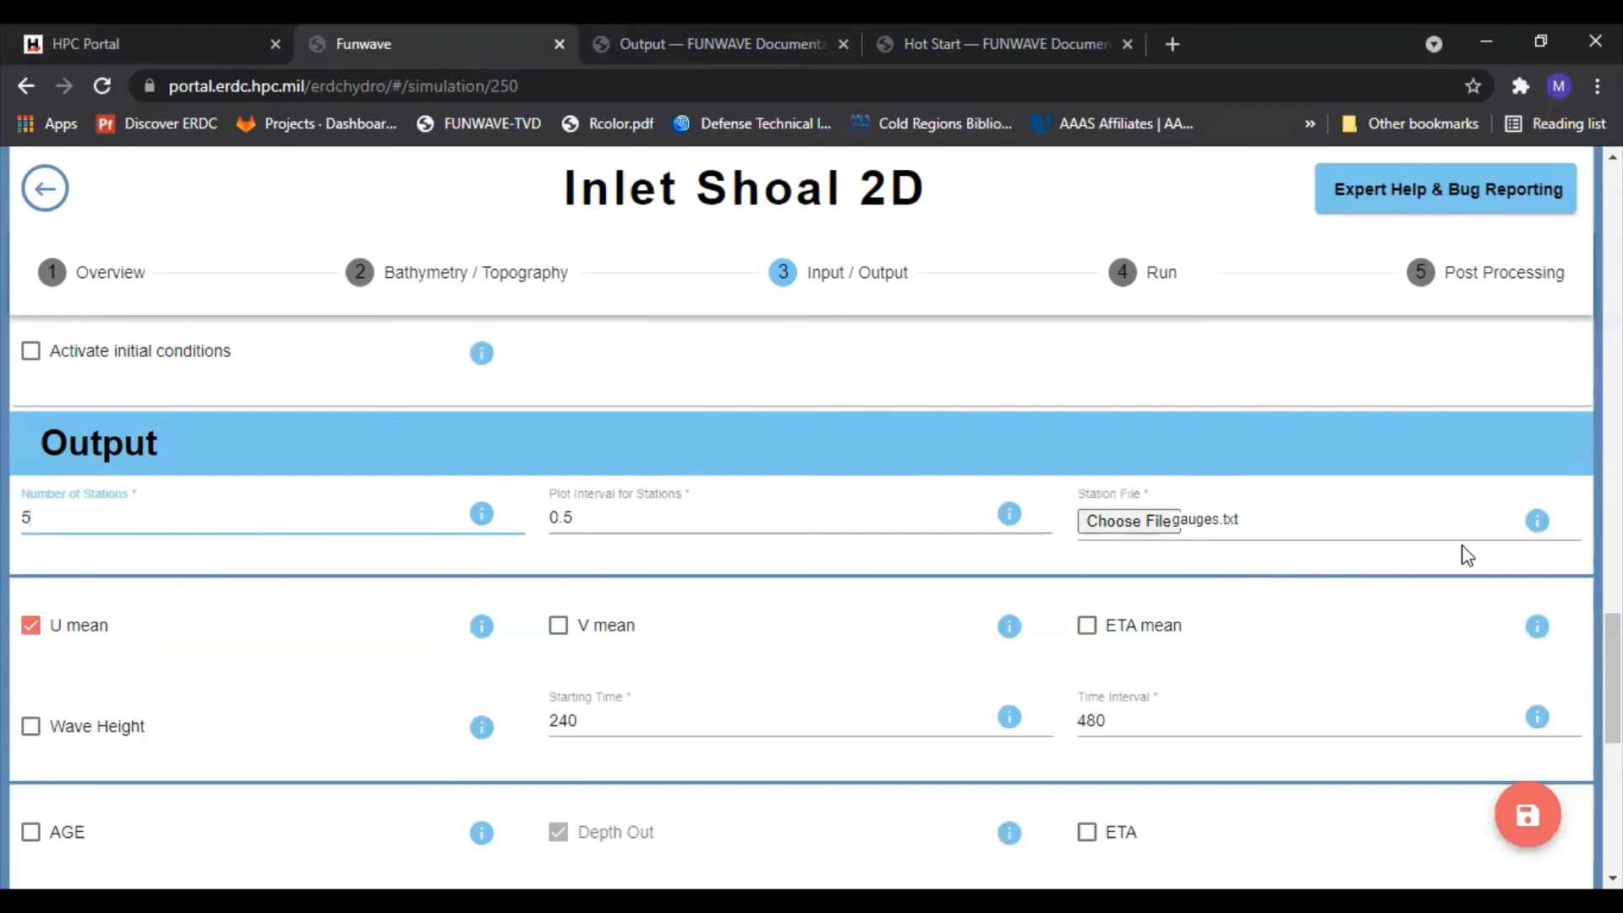
# - Open the documentation for the station file setting and follow its Station files section to the example station file
pyautogui.click(1538, 519)
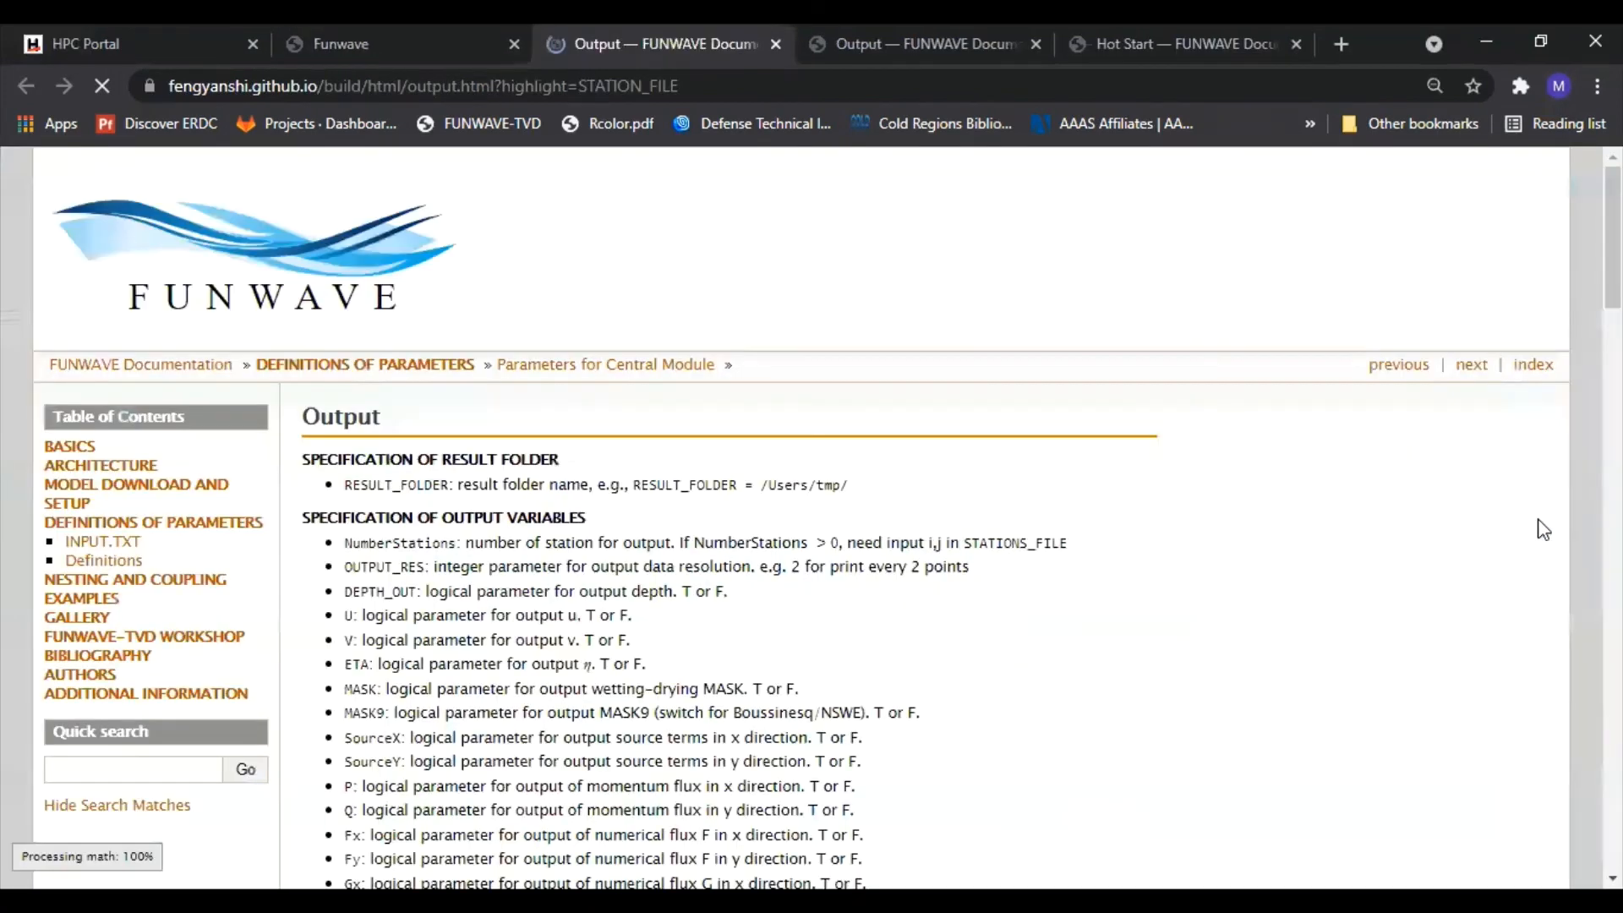
pyautogui.scroll(-12, 1134, 665)
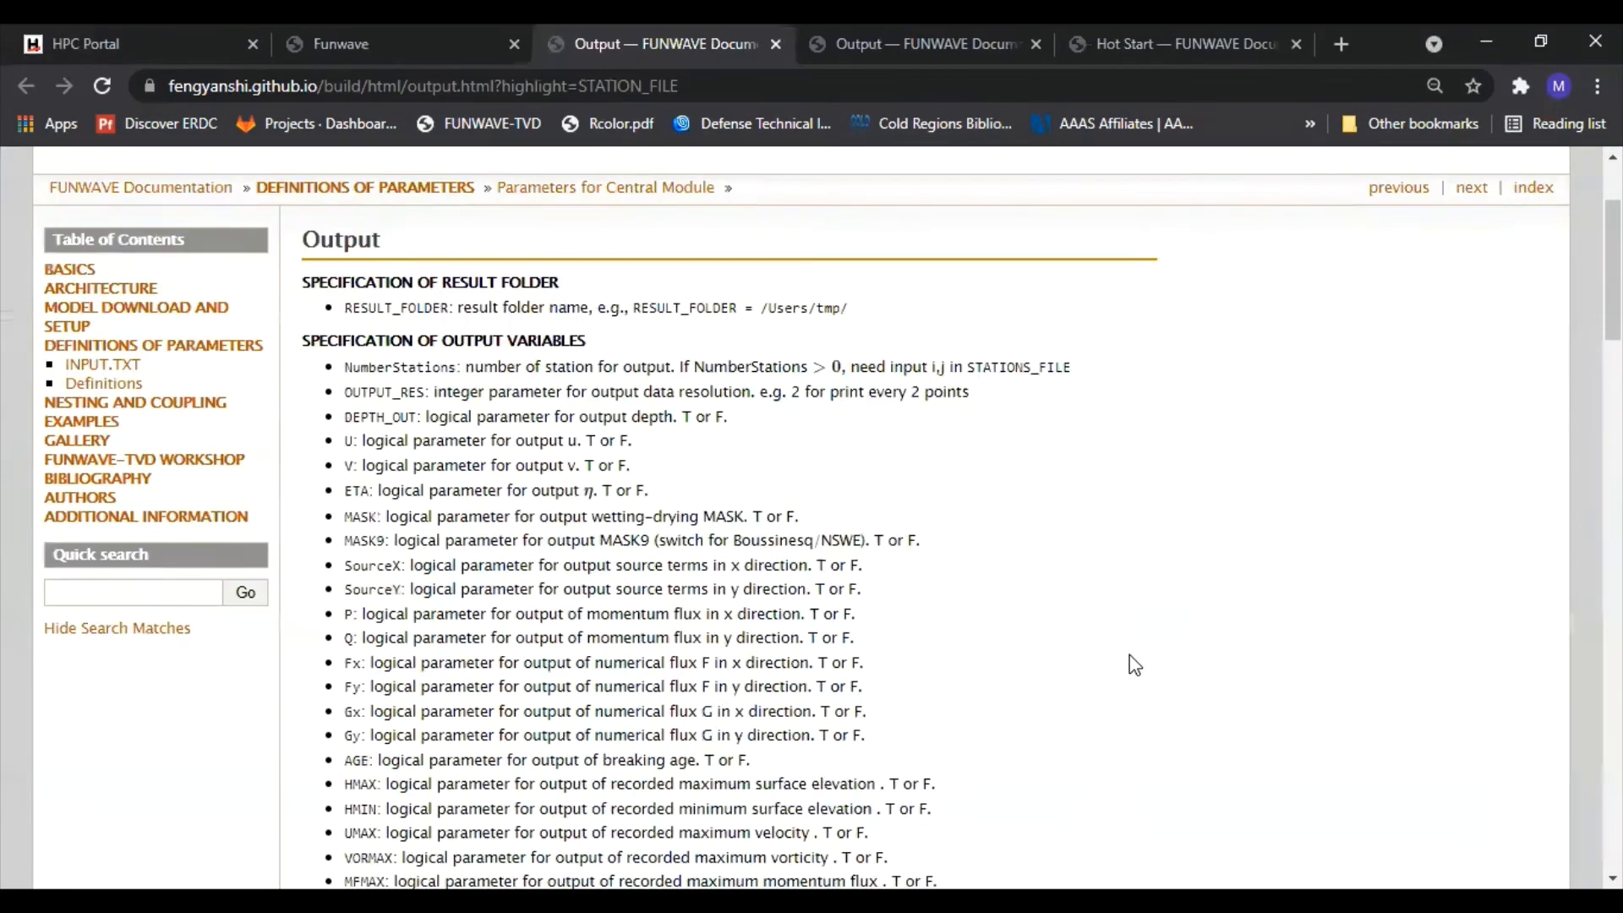
pyautogui.scroll(-11, 1134, 666)
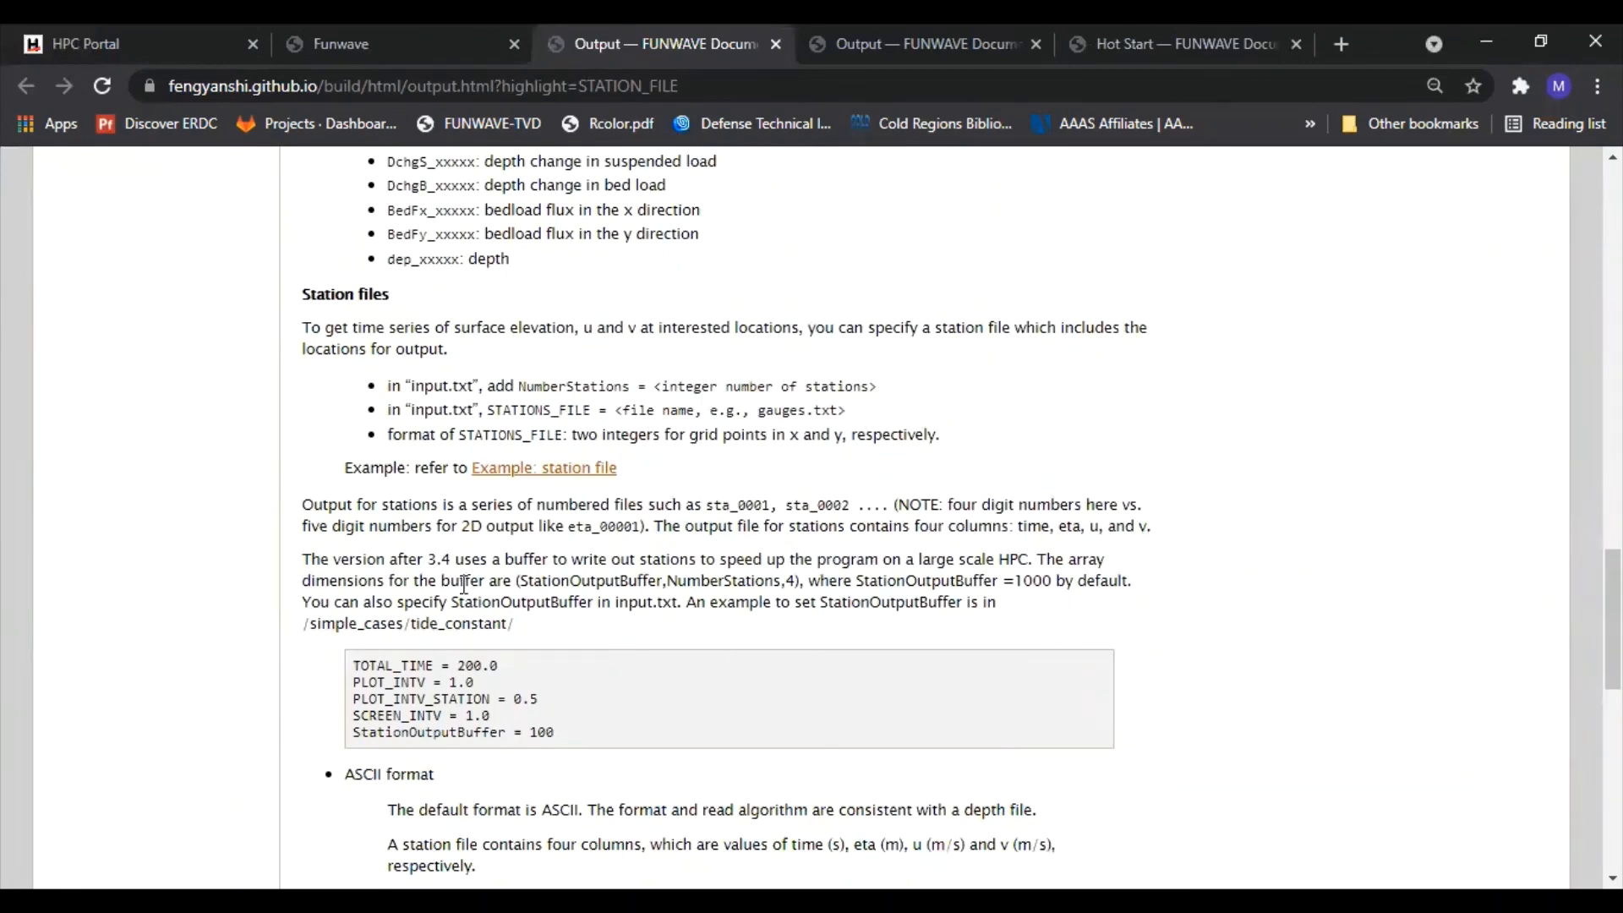
pyautogui.click(577, 479)
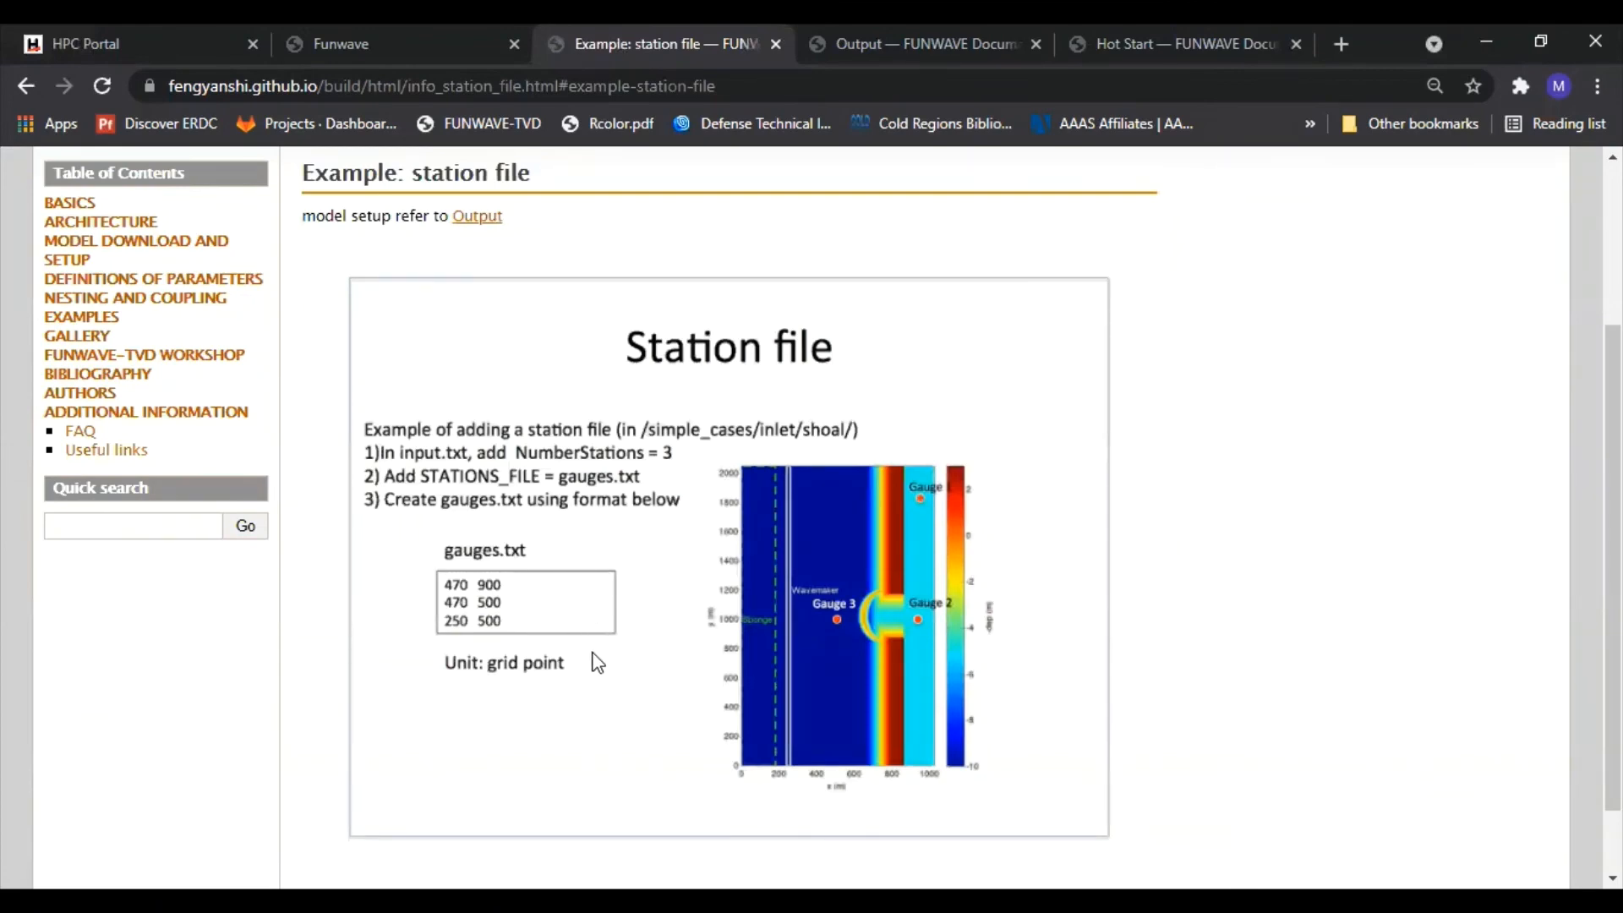
# - Return to the Inlet Shoal 2D simulation and include V mean in the output
pyautogui.click(413, 48)
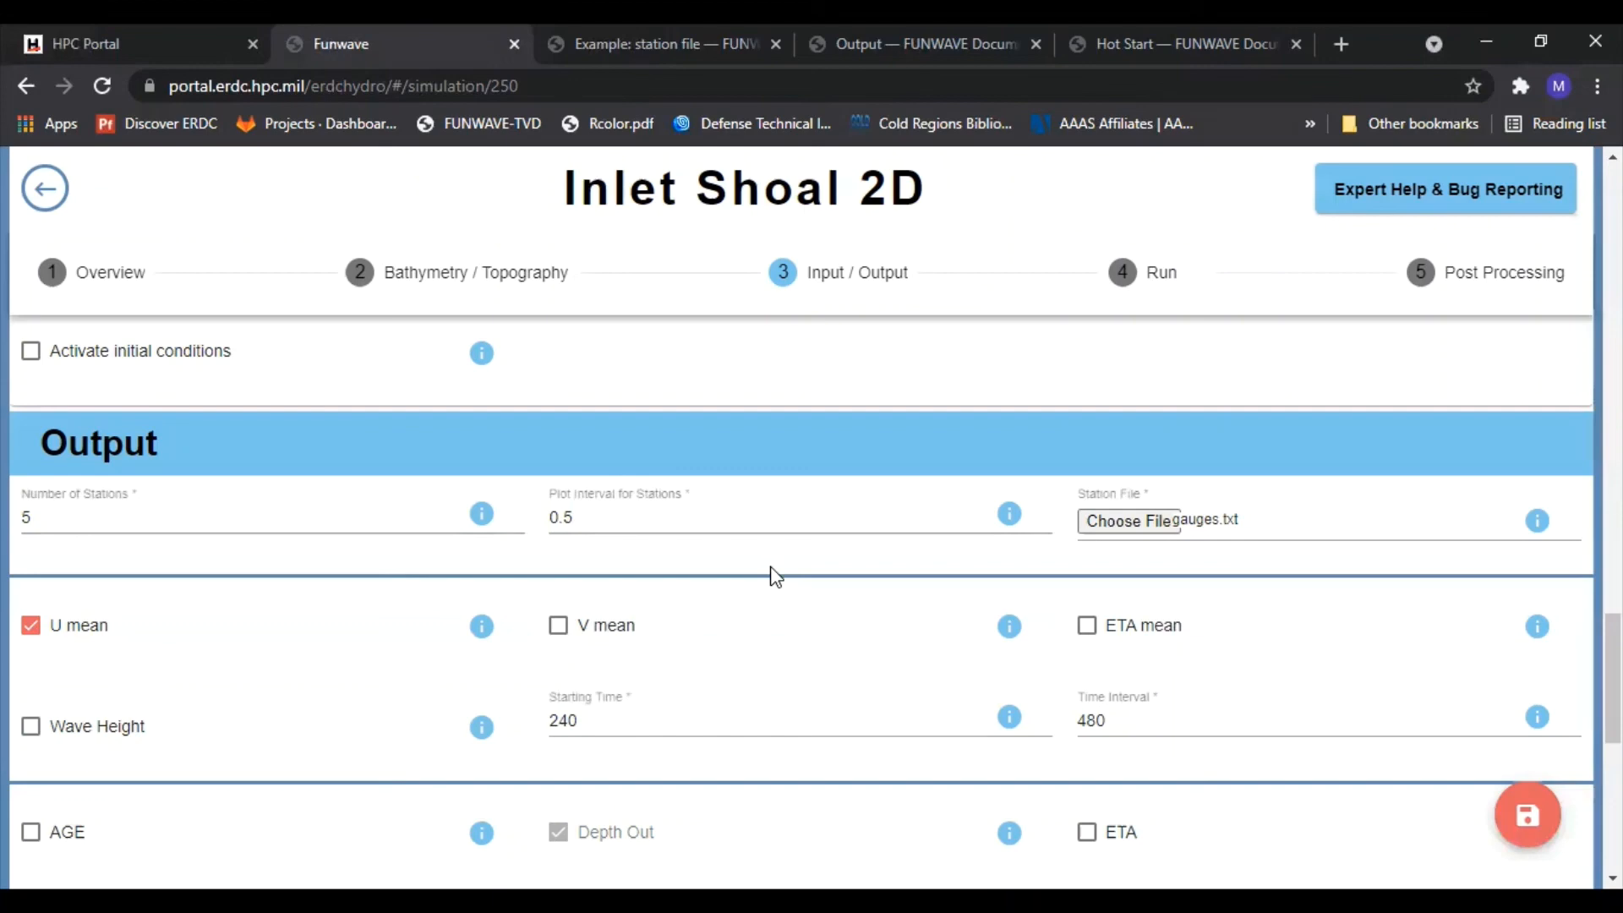
pyautogui.click(558, 625)
pyautogui.scroll(1, 723, 600)
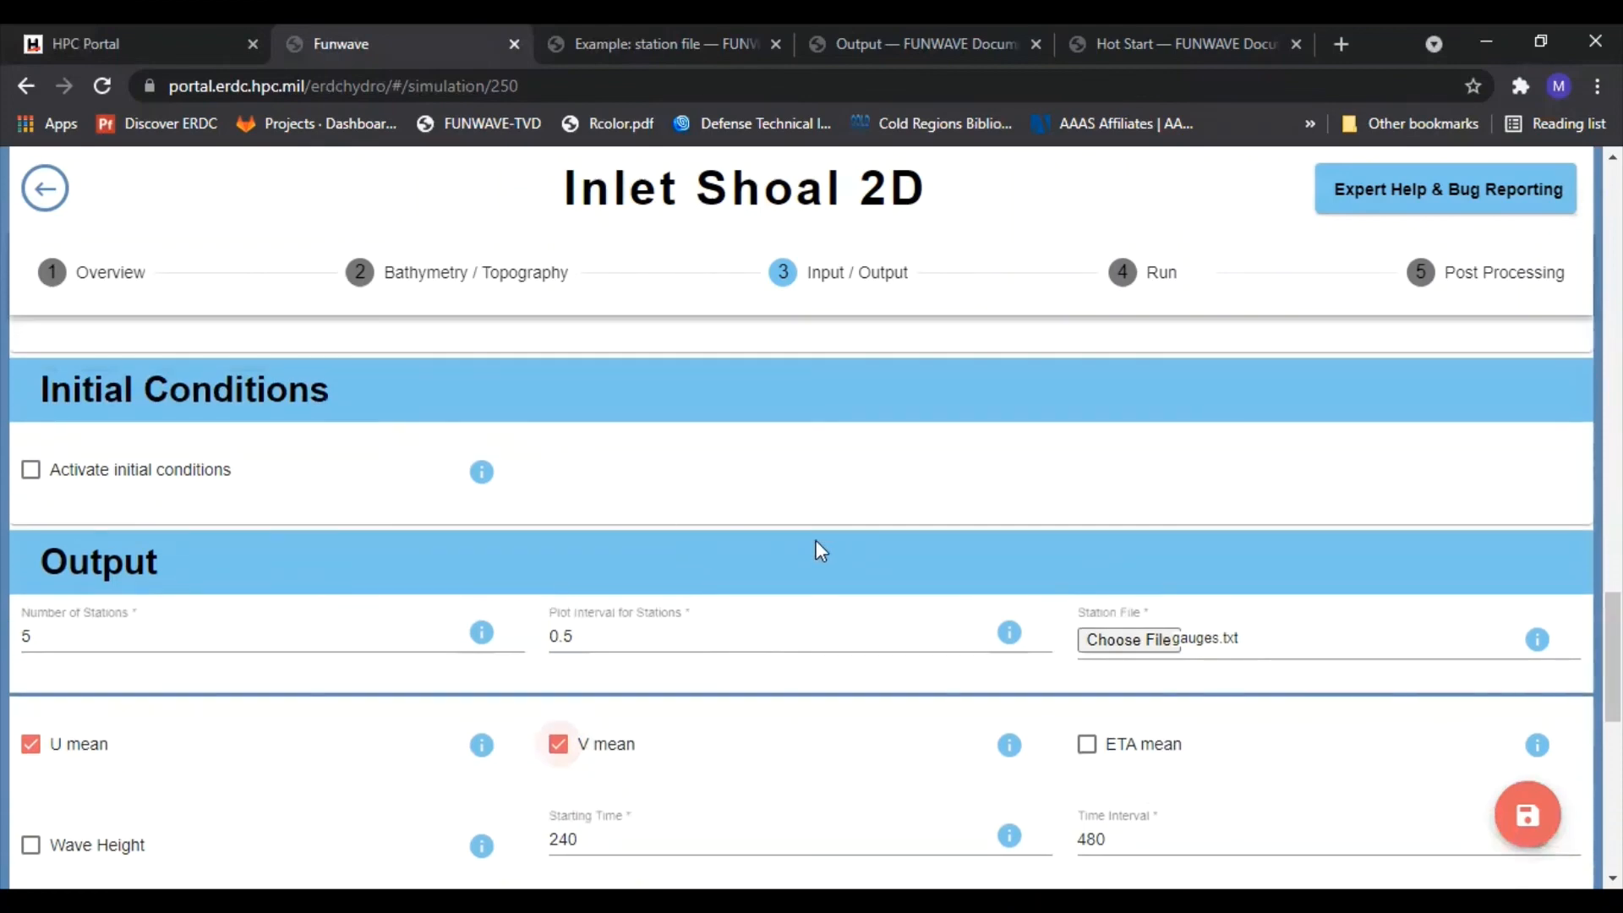